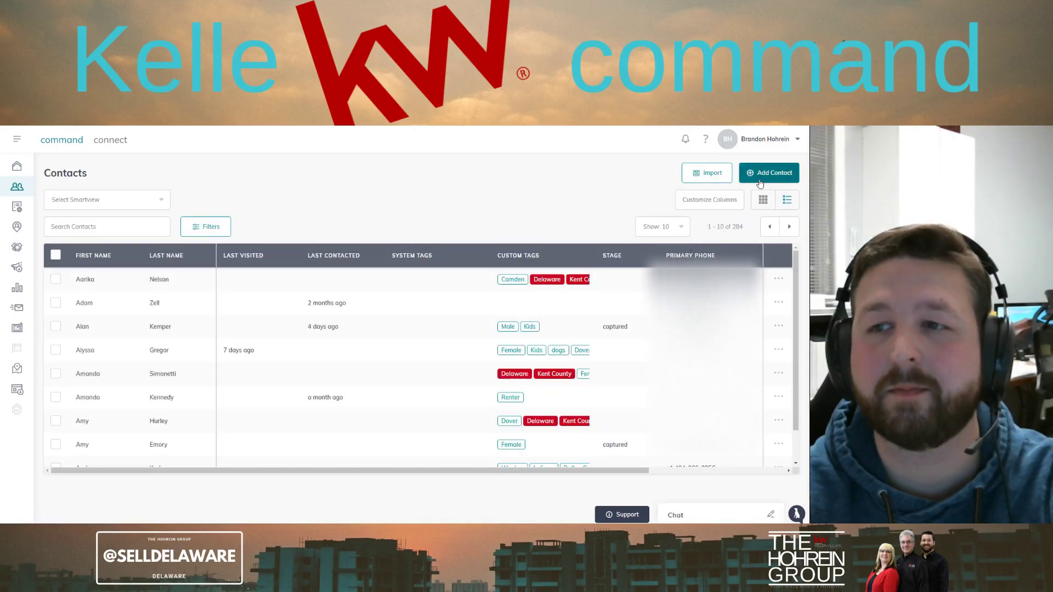
Hide the Primary Phone and Primary Email columns from the contact list
left_click(709, 201)
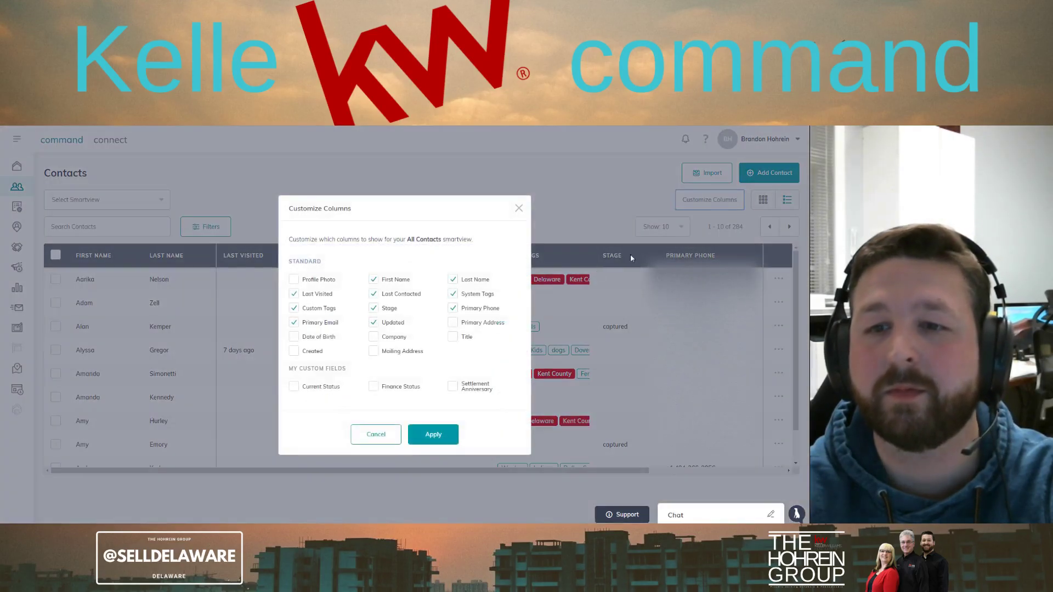
left_click(452, 309)
left_click(294, 324)
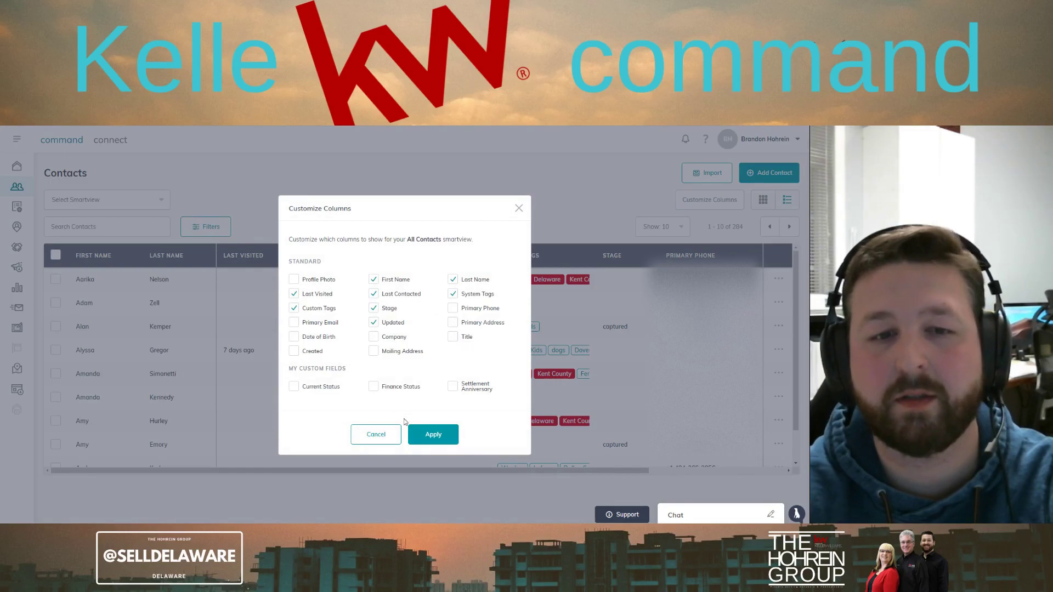
left_click(438, 434)
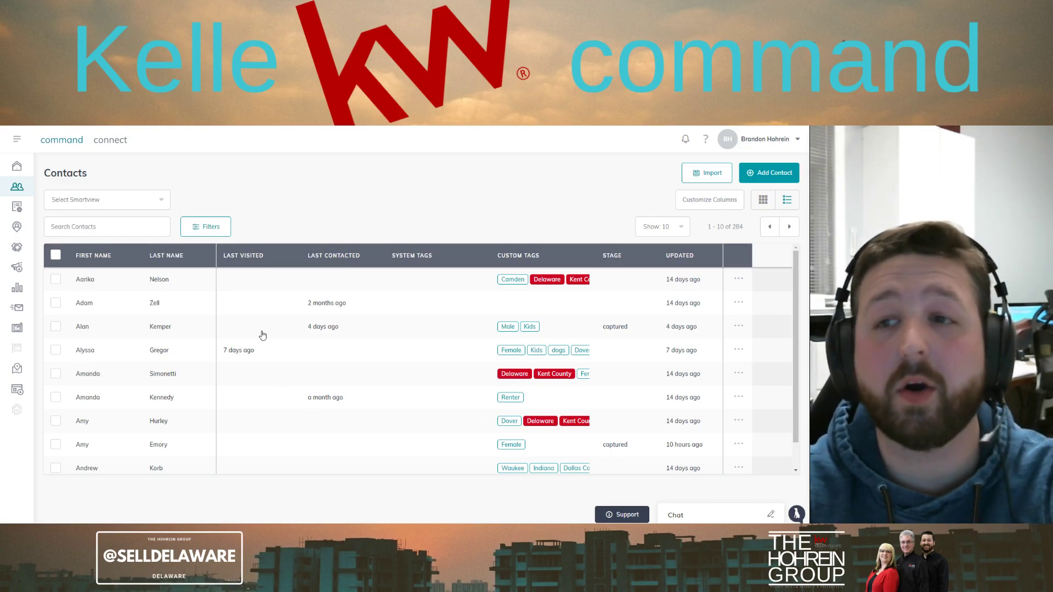
Start a new contact and check the Facebook pages window alongside the blank form
left_click(773, 174)
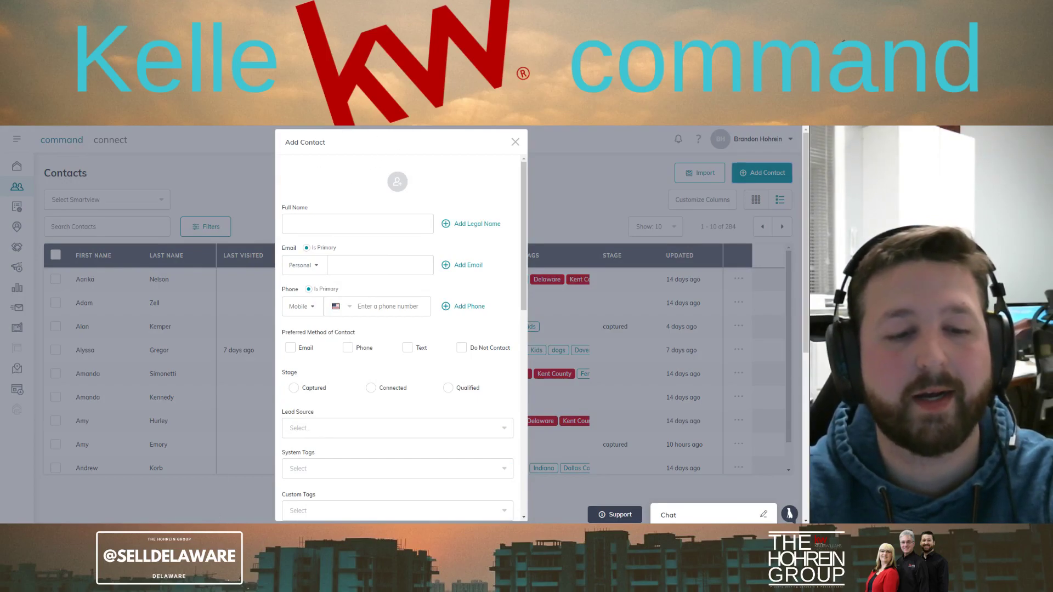
key("alt+Tab")
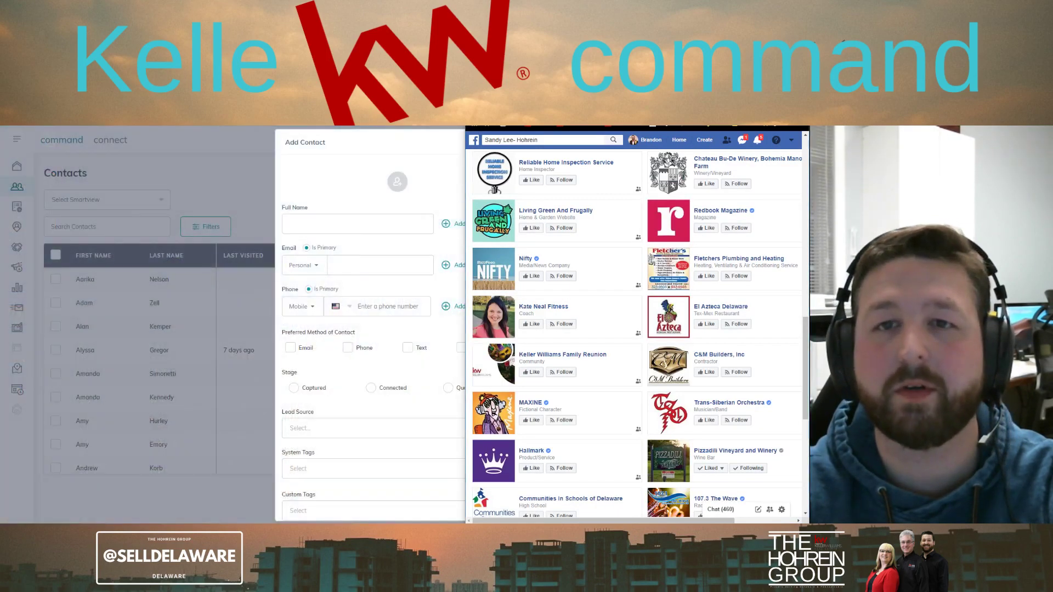
key("alt+Tab")
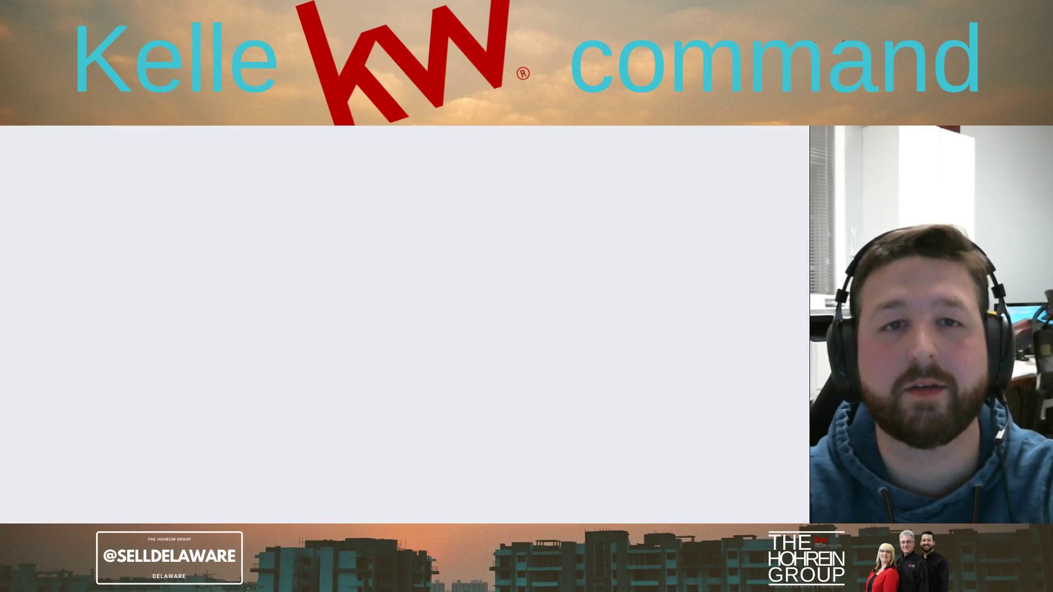
key("alt+Tab")
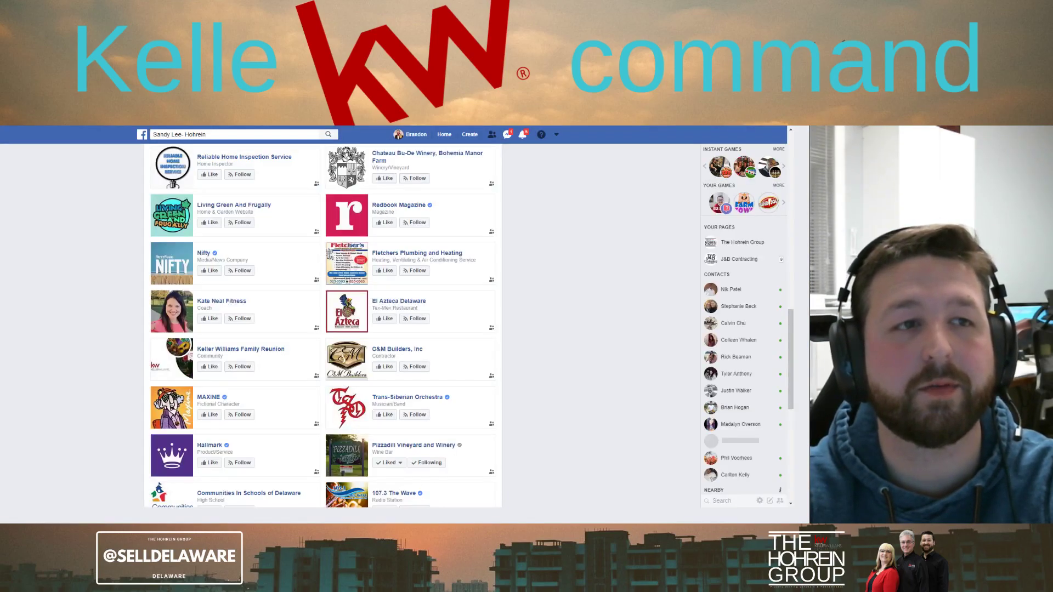
key("alt+Tab")
Type the contact's full name, primary e-mail address and mobile phone number into the form
left_click(312, 221)
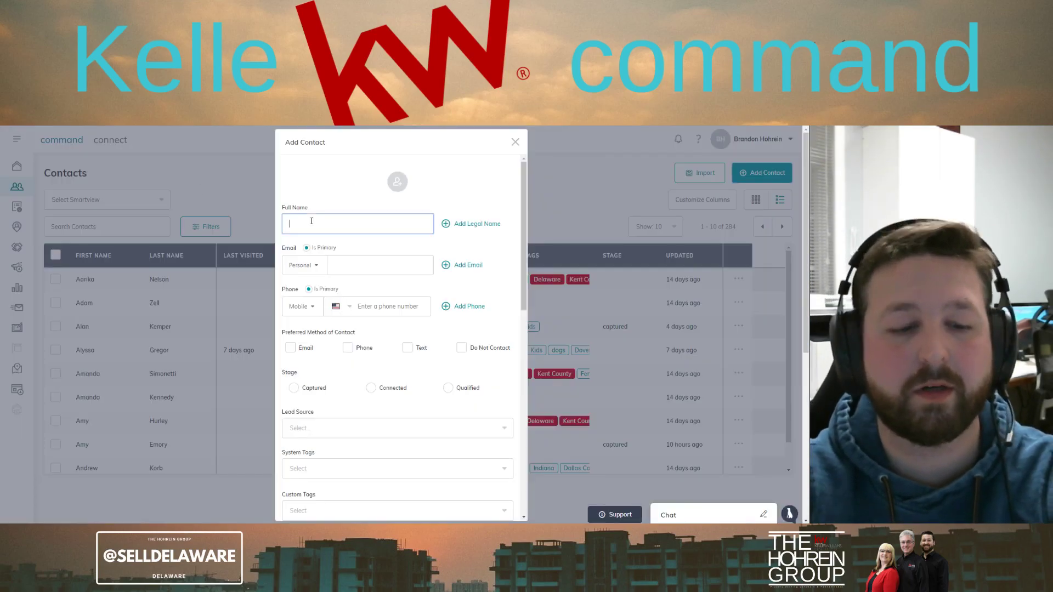
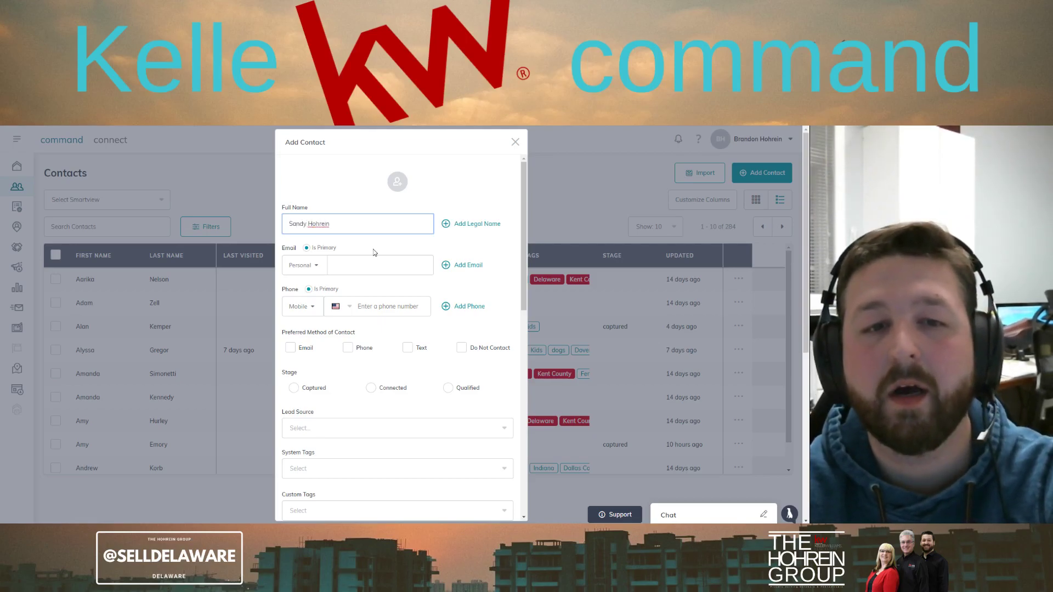
left_click(378, 268)
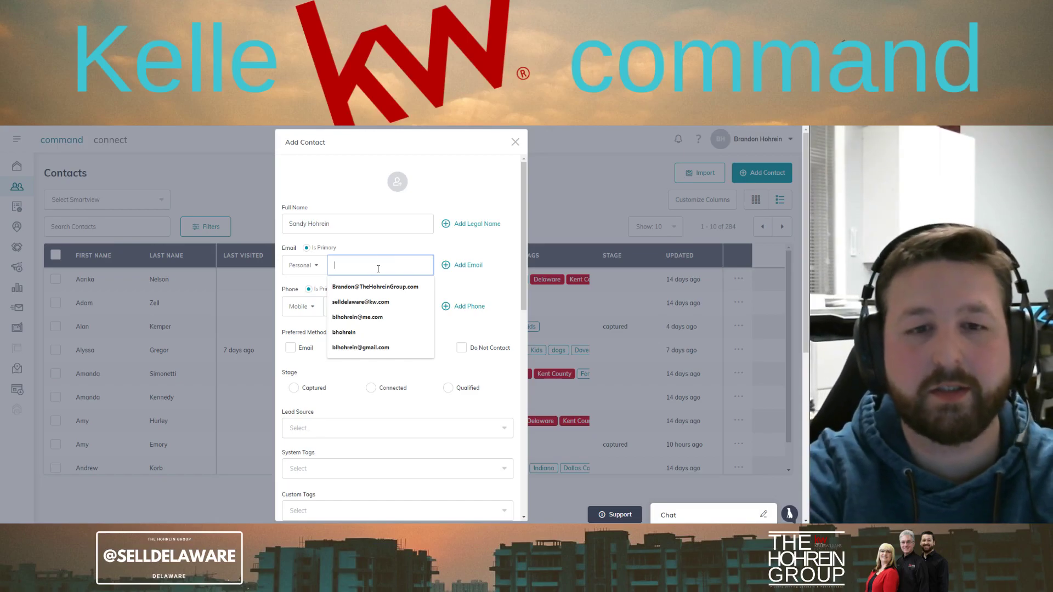
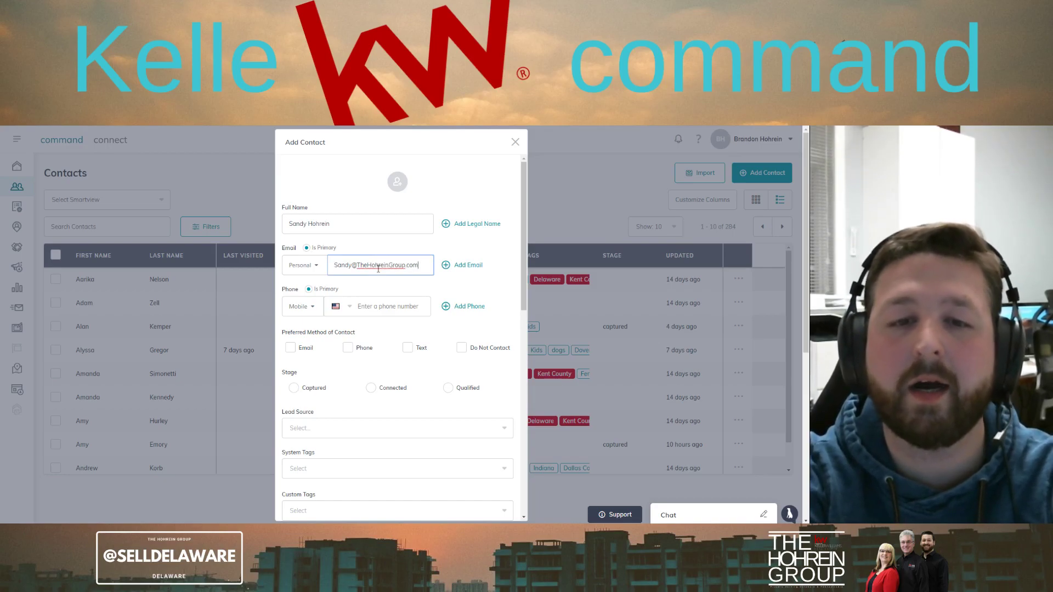
key("Tab")
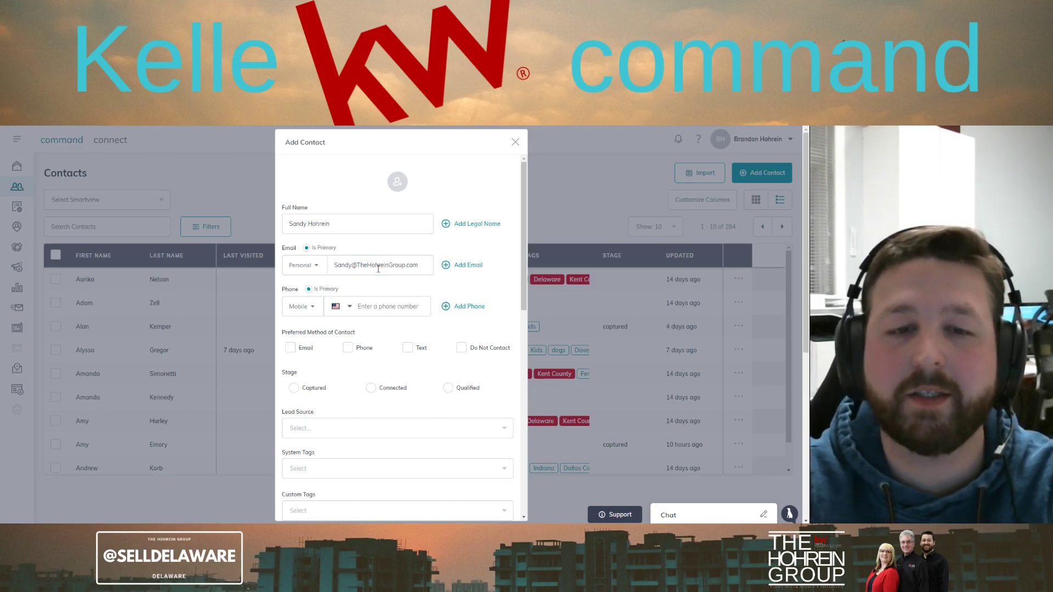
key("Tab")
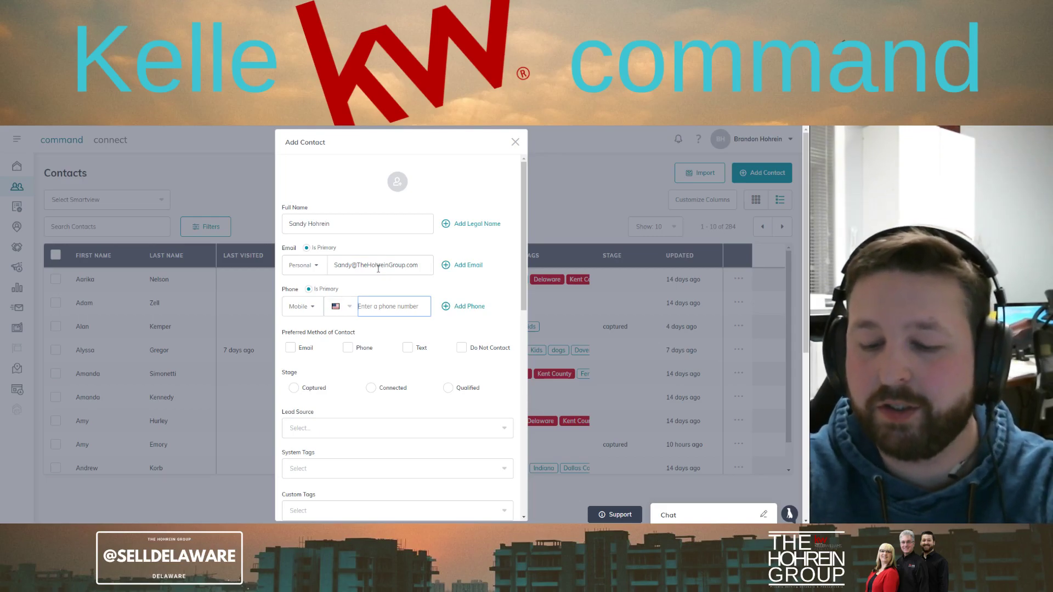
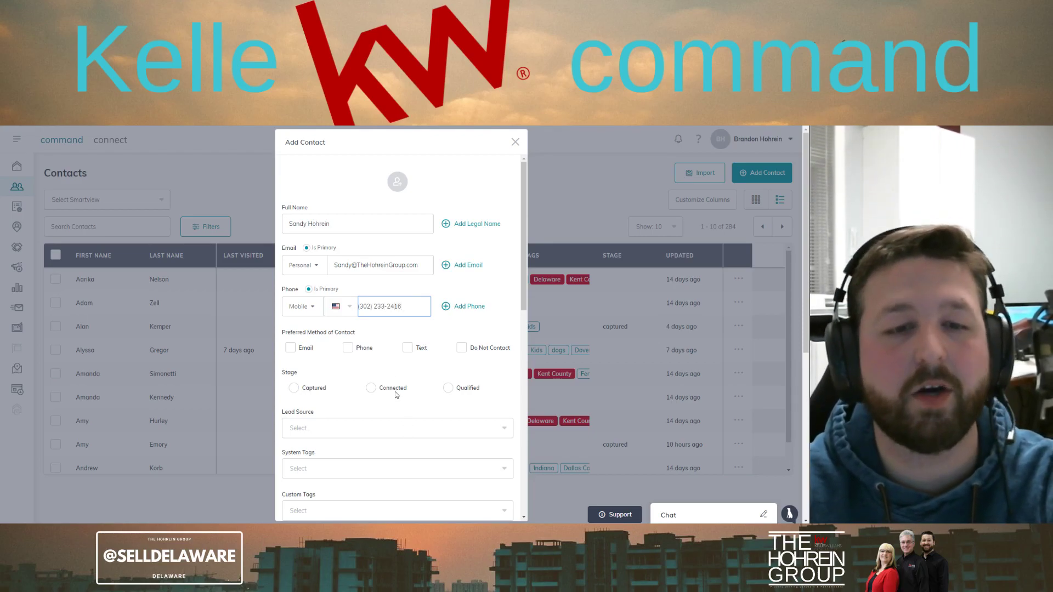
Set preferred contact method to Text, stage to Connected and lead source to Kelle
left_click(409, 356)
left_click(408, 348)
scroll(423, 414, "down", 2)
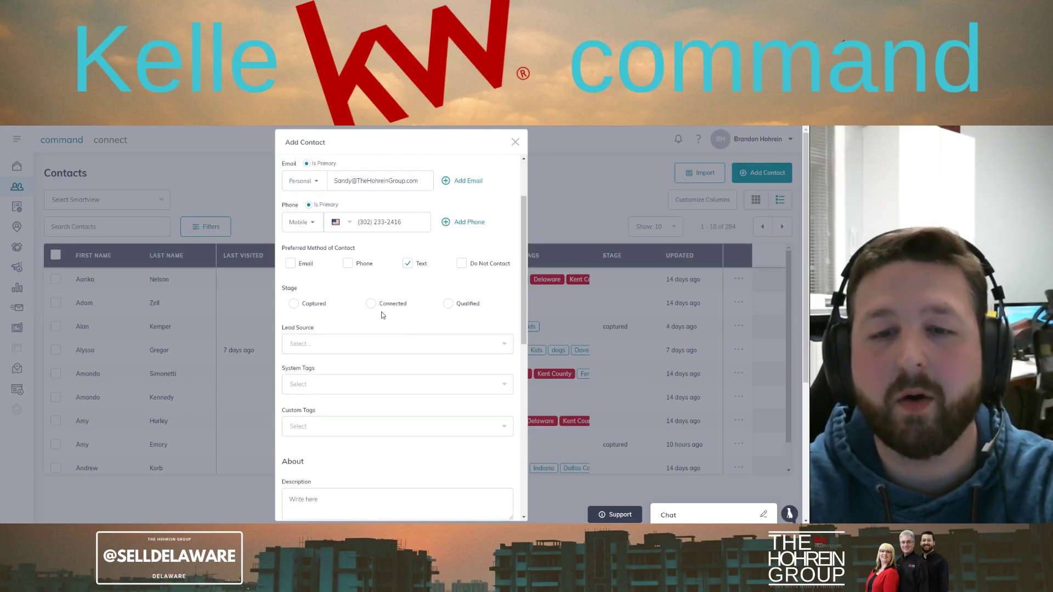
left_click(370, 303)
left_click(376, 345)
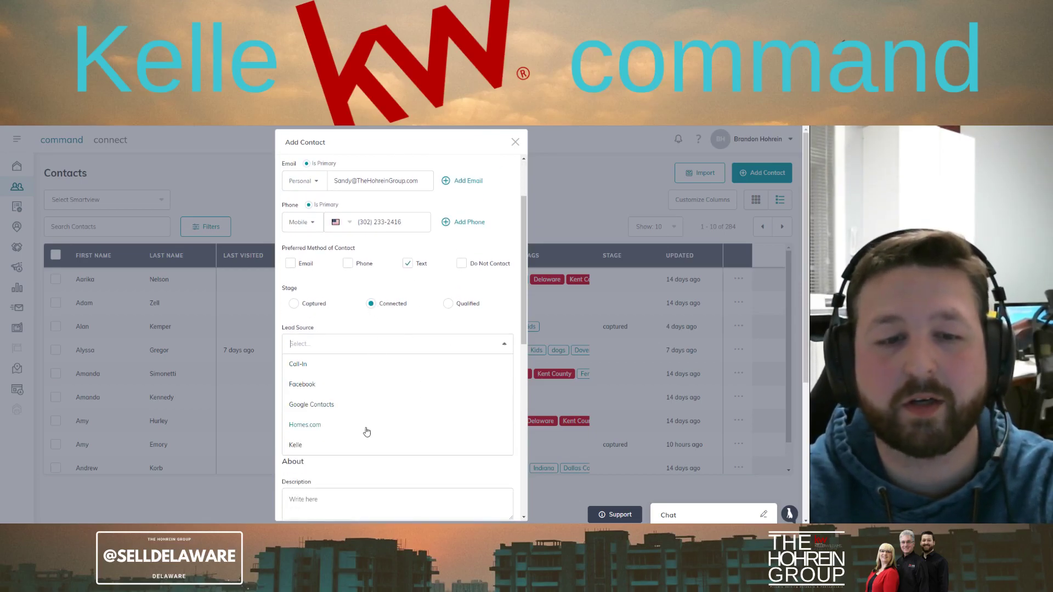
left_click(357, 441)
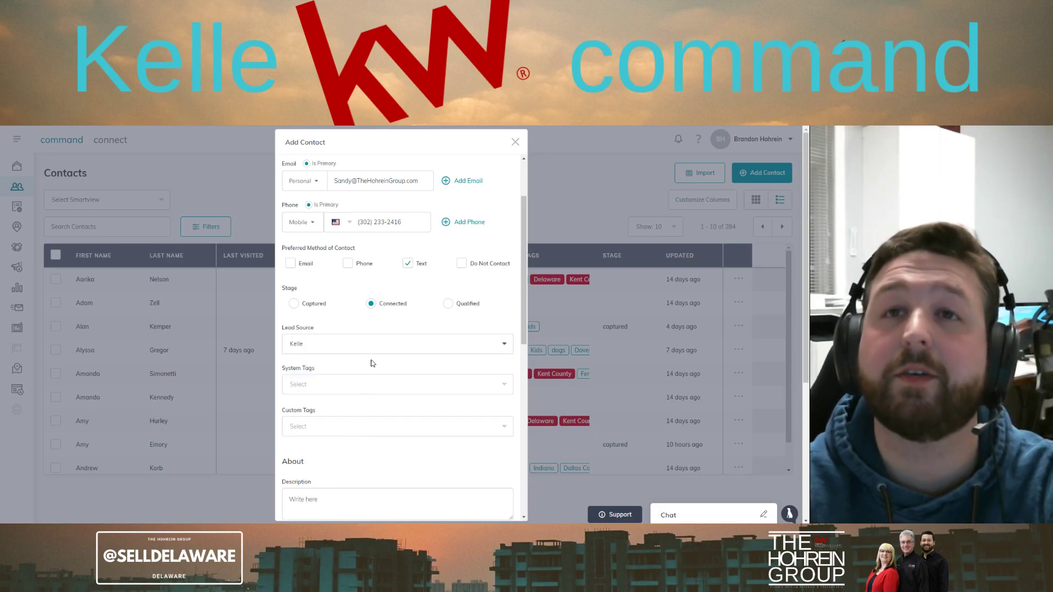
scroll(389, 326, "down", 2)
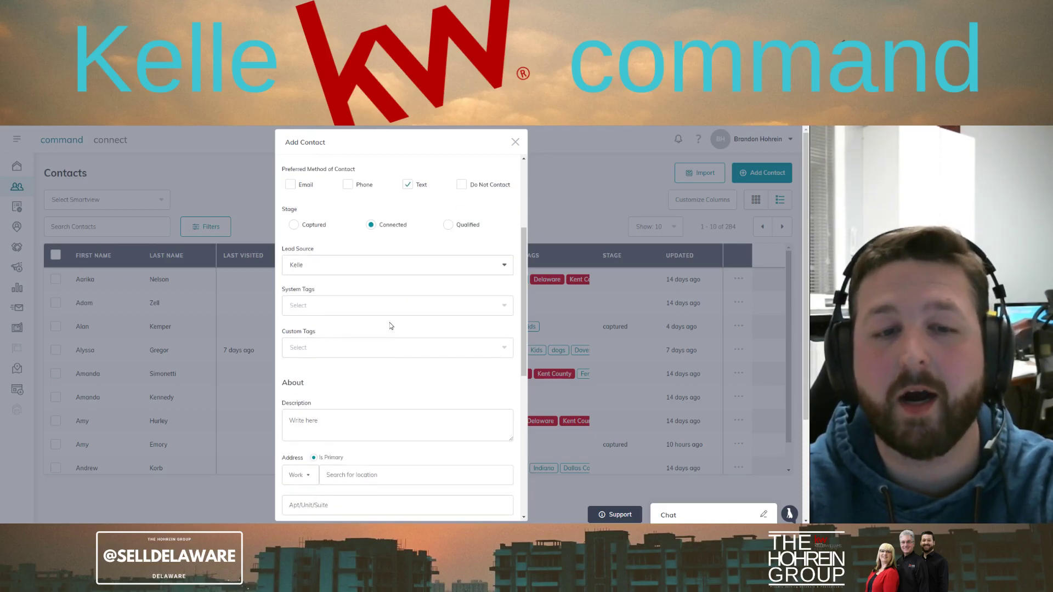
scroll(404, 360, "down", 5)
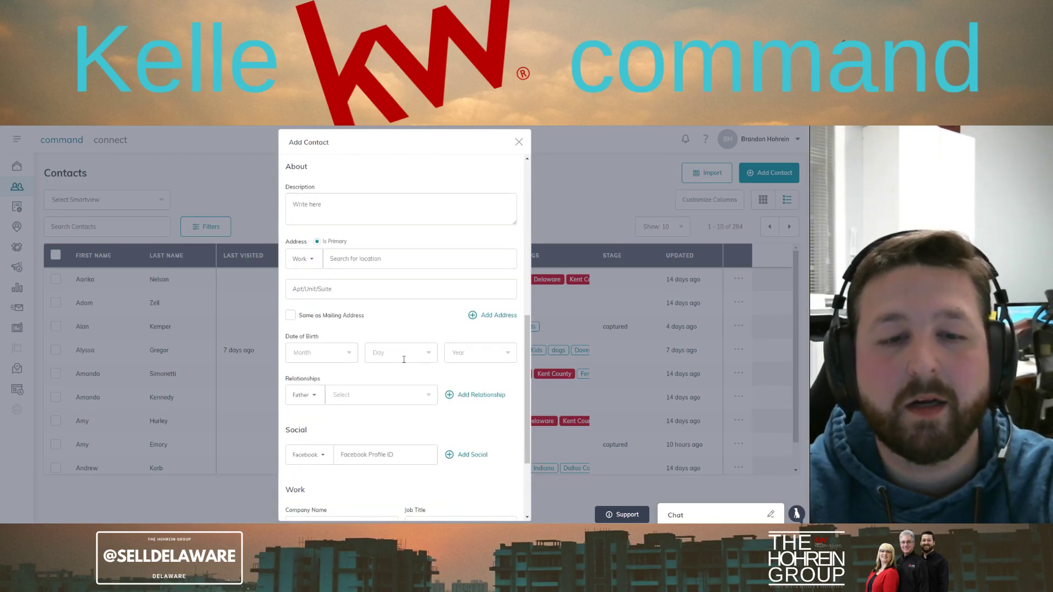
left_click(364, 283)
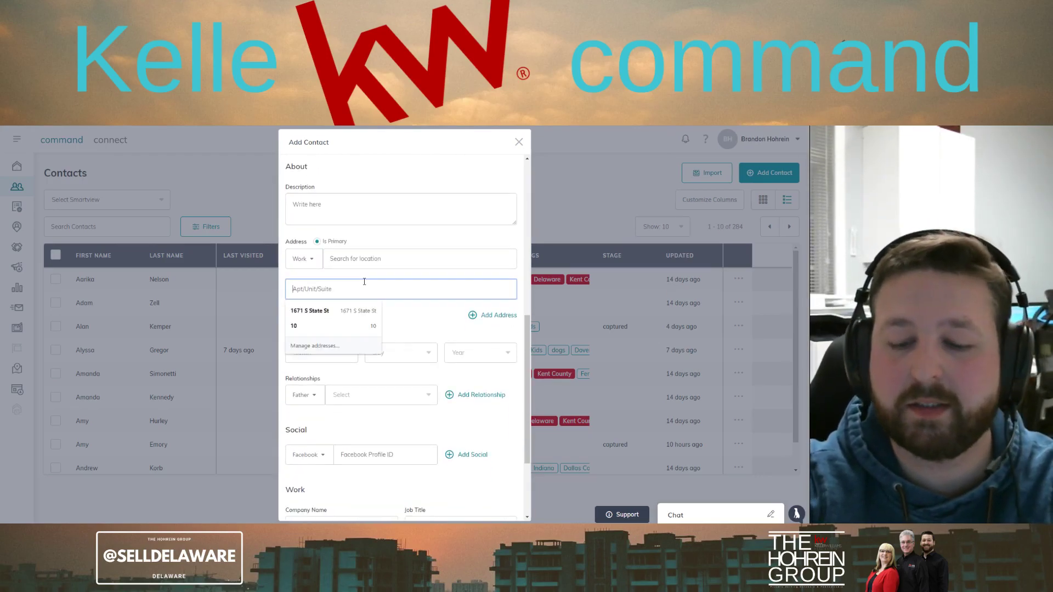
type("1671")
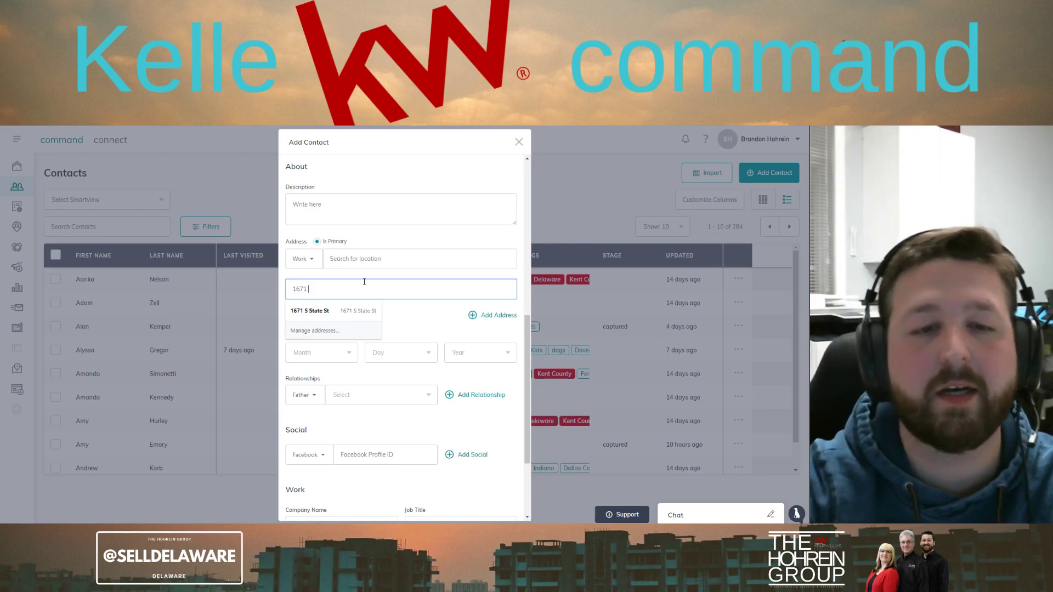
left_click(310, 312)
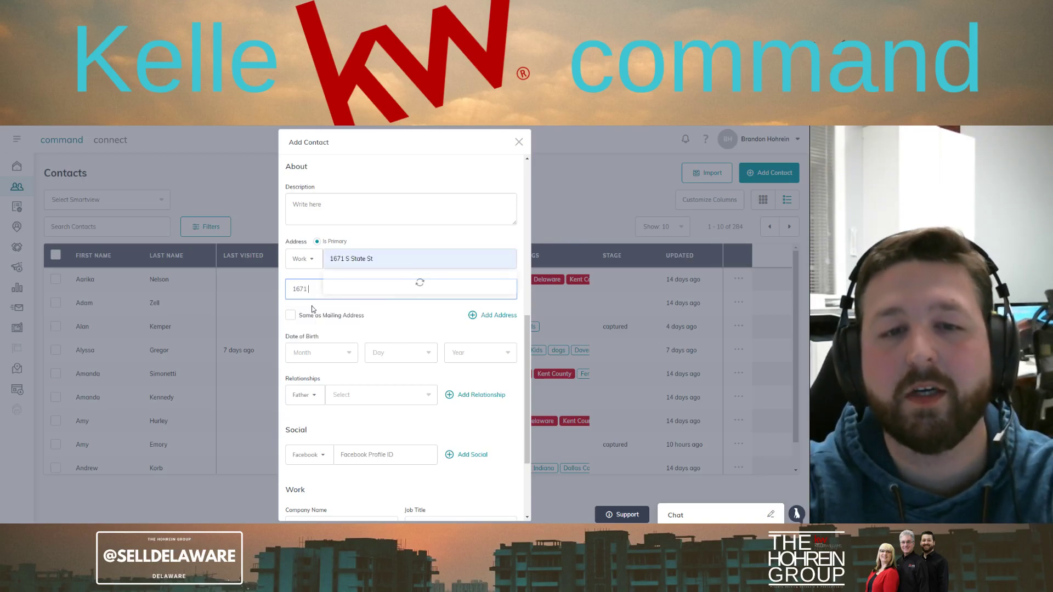
left_click(373, 280)
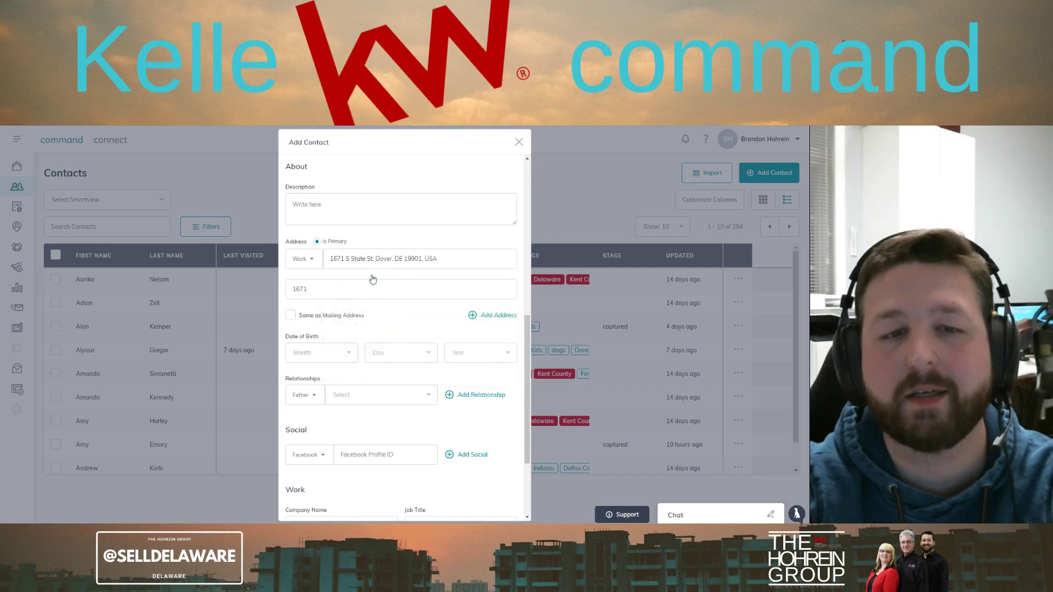
left_click(336, 289)
key("BackSpace")
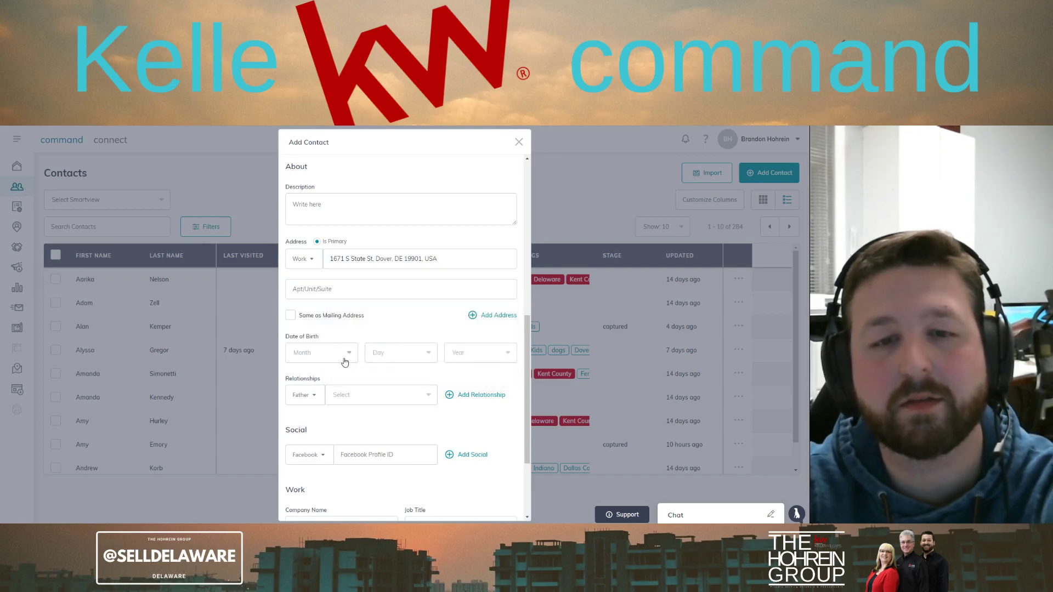
Choose the contact's company from the Company Name suggestions and enter job title Property Manager
scroll(387, 362, "down", 3)
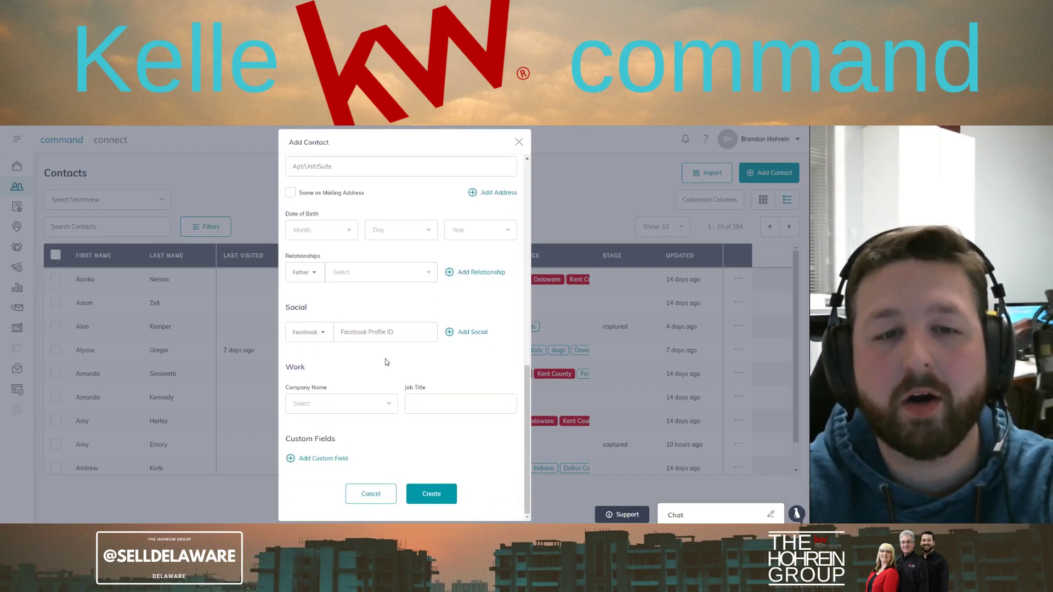
left_click(349, 406)
type("The Ho")
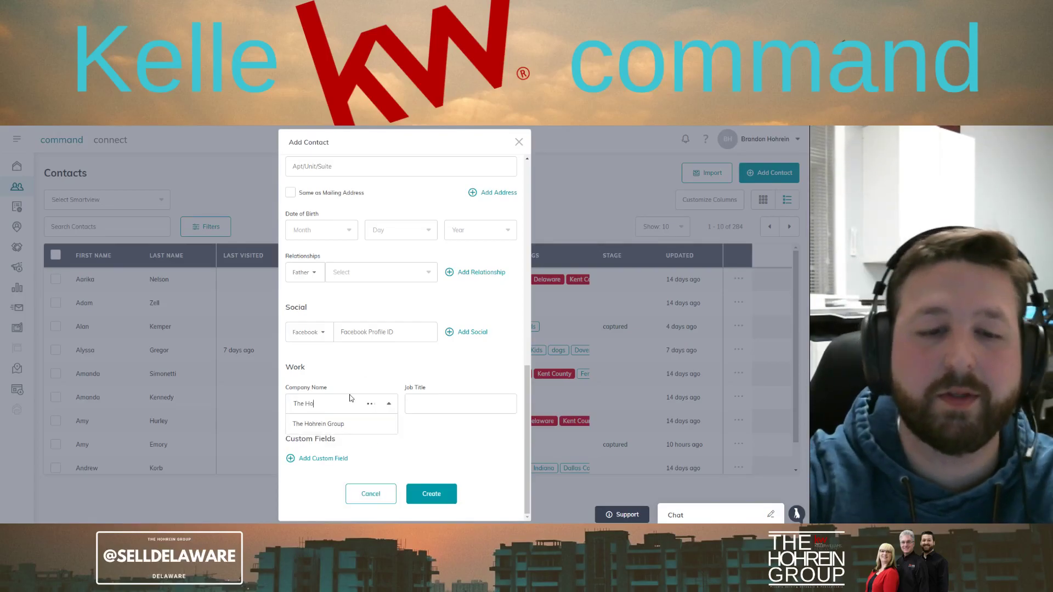
left_click(337, 426)
left_click(452, 396)
type("Property Manager")
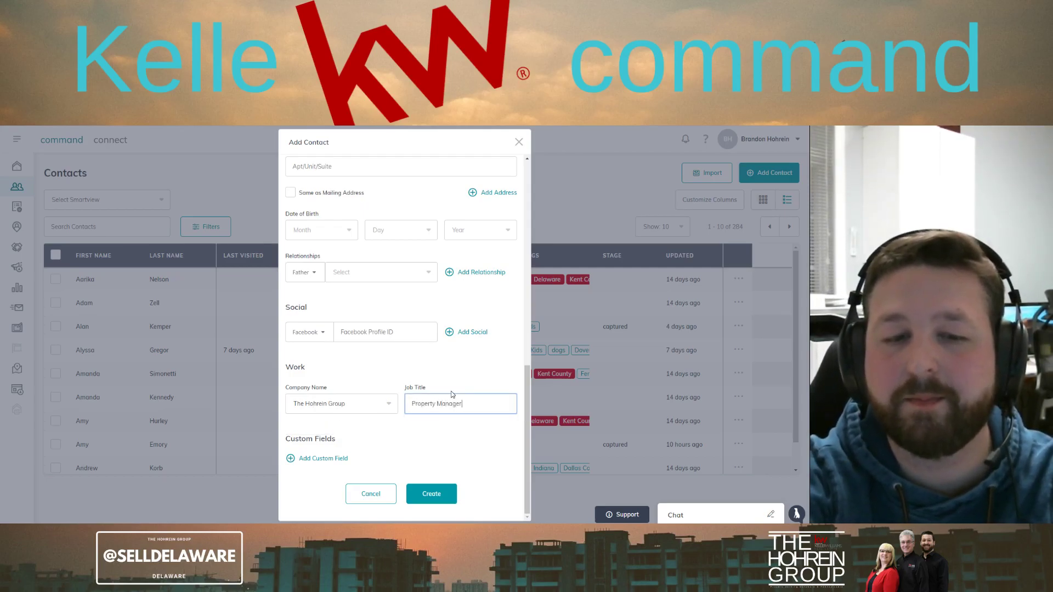
left_click(444, 360)
Select Agent from the System Tags dropdown and close the tag list
scroll(444, 363, "up", 5)
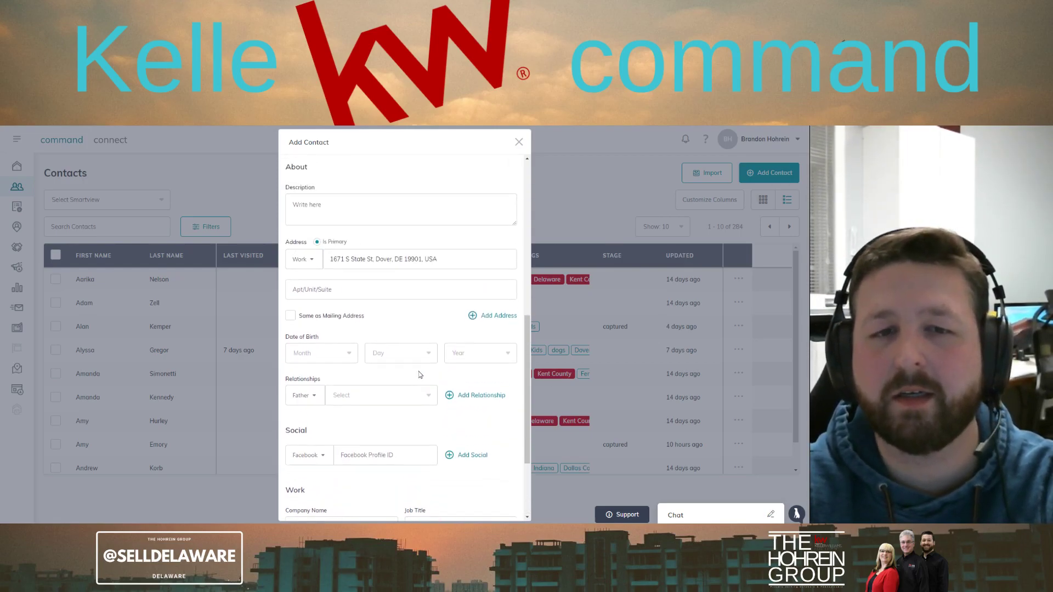
scroll(419, 367, "up", 5)
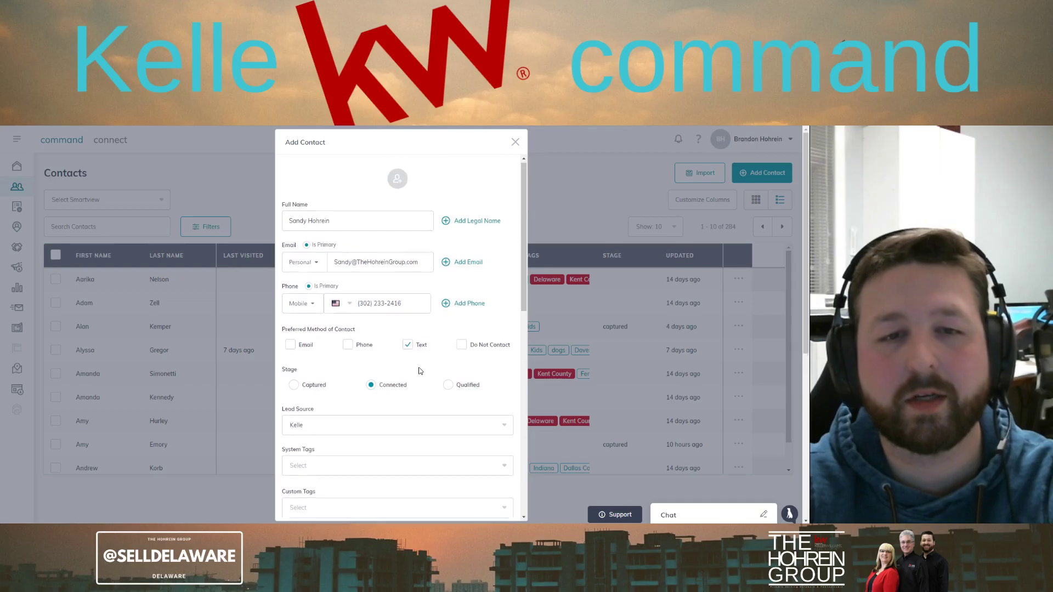
scroll(384, 454, "down", 2)
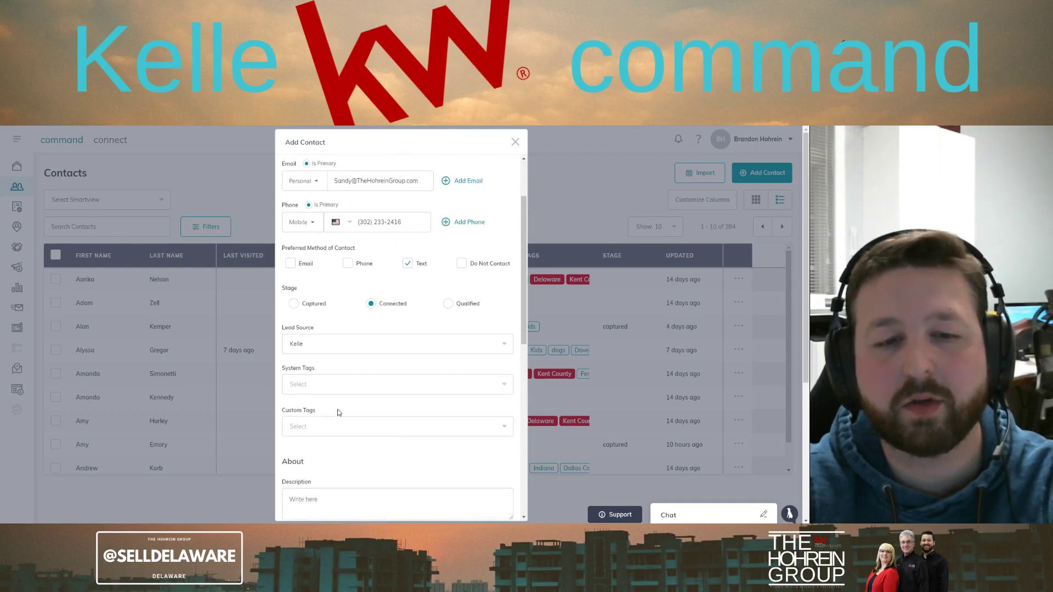
left_click(361, 383)
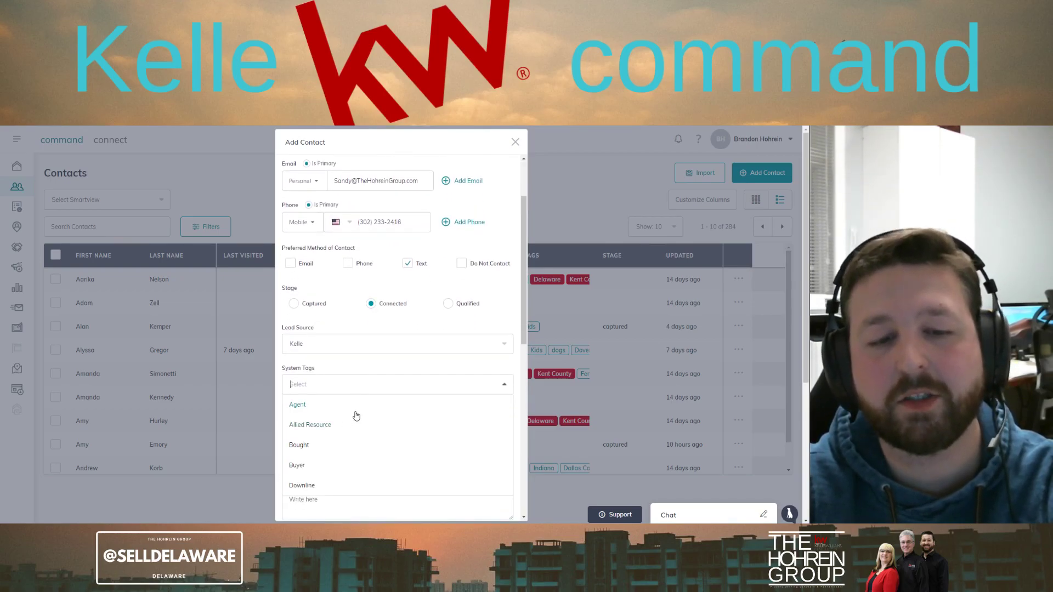
left_click(356, 415)
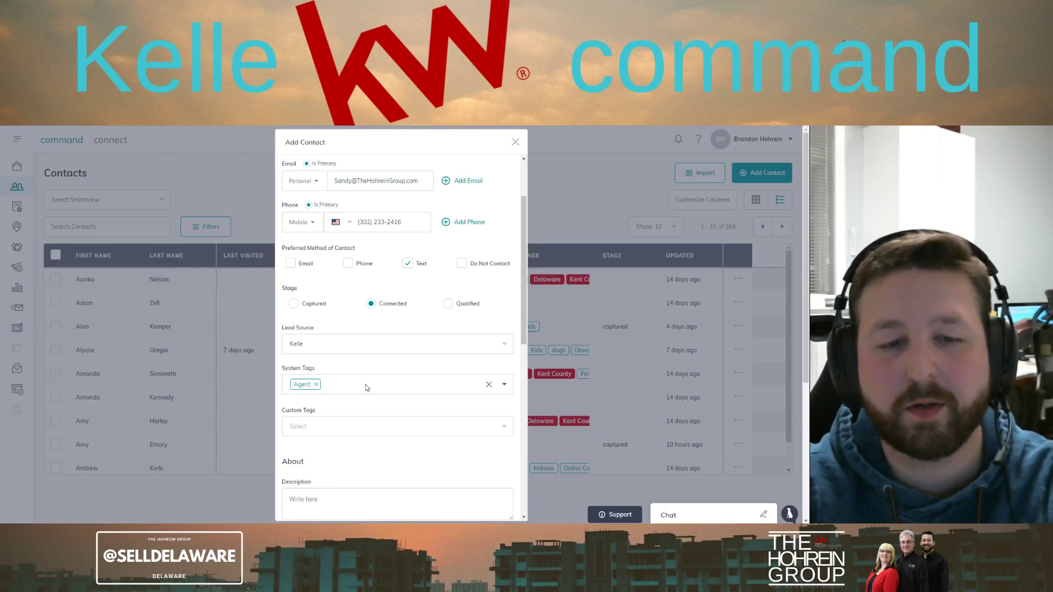
left_click(505, 385)
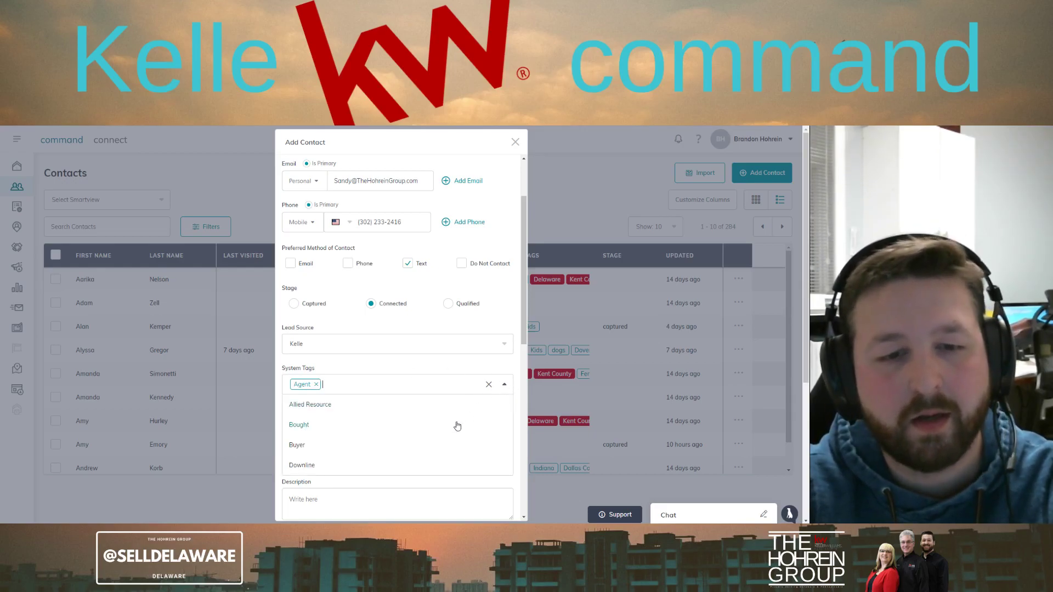
scroll(439, 434, "down", 1)
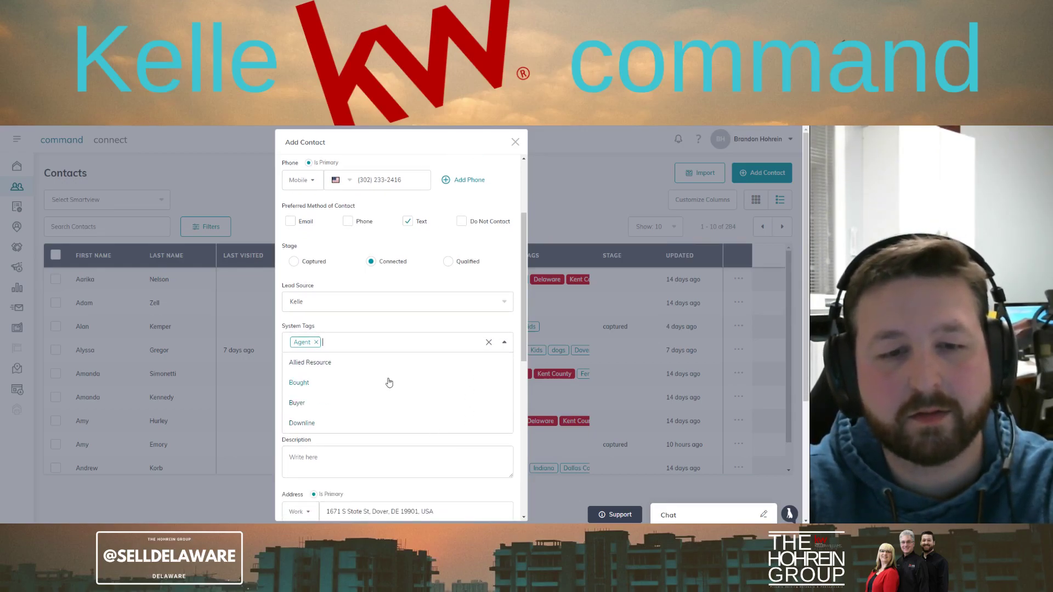
scroll(388, 382, "down", 1)
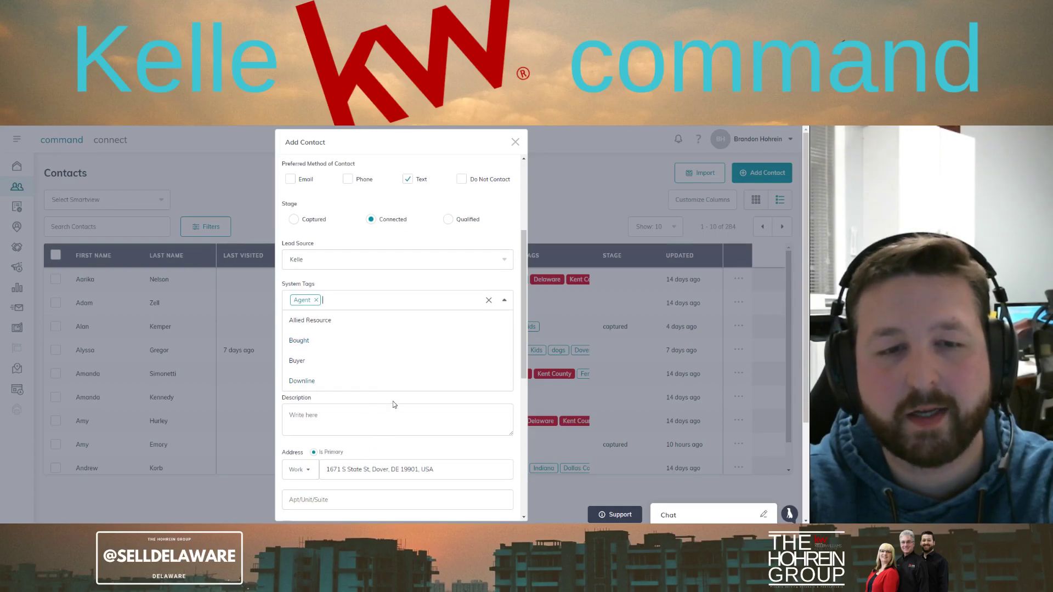
left_click(393, 401)
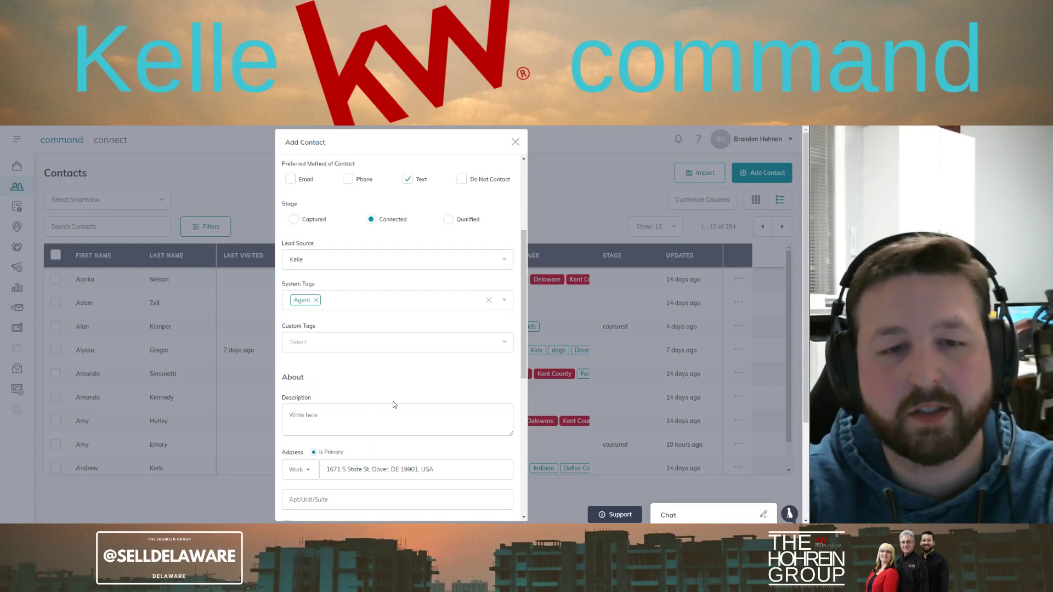
Add the custom tags Female, Kids and Grandmother
left_click(334, 343)
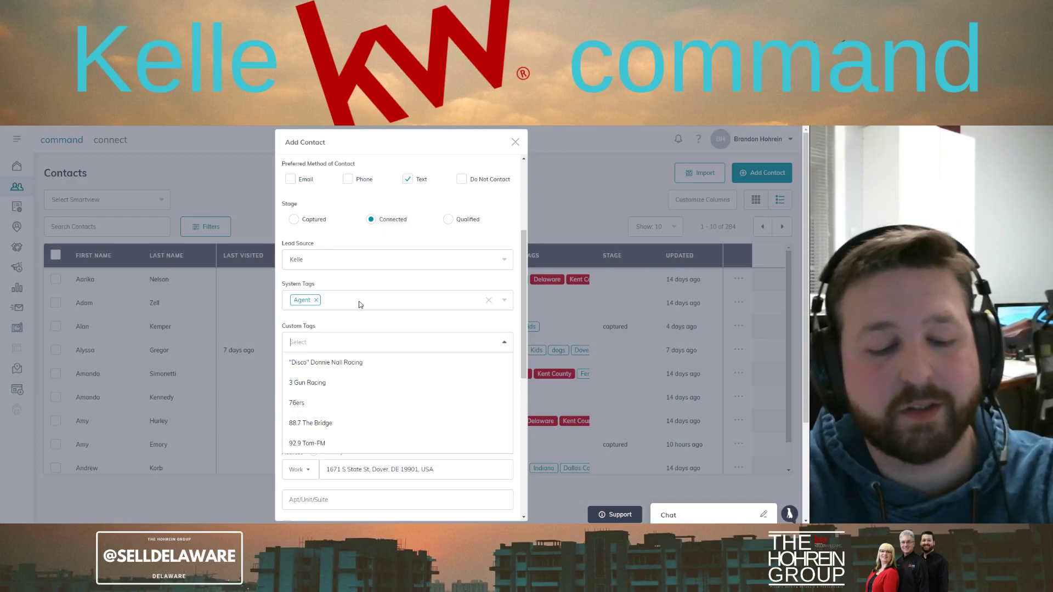
type("Female")
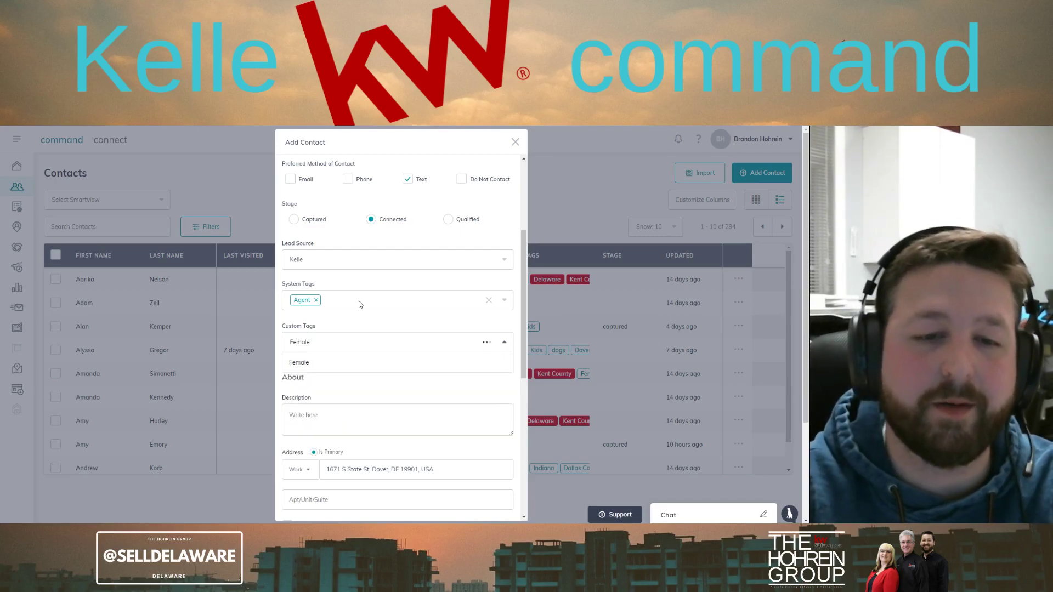
left_click(304, 362)
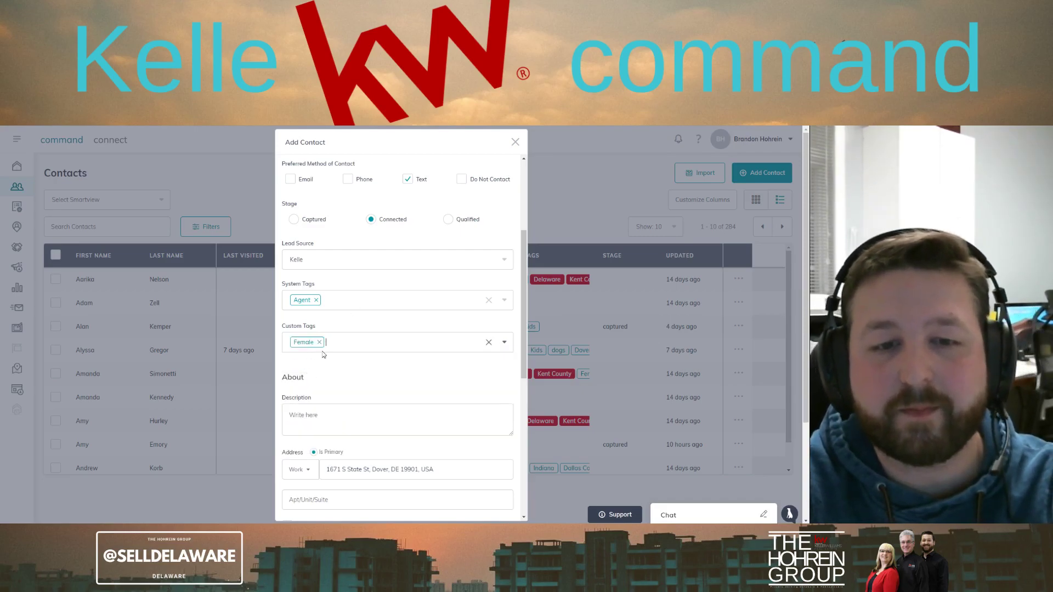
left_click(330, 350)
type("Kids")
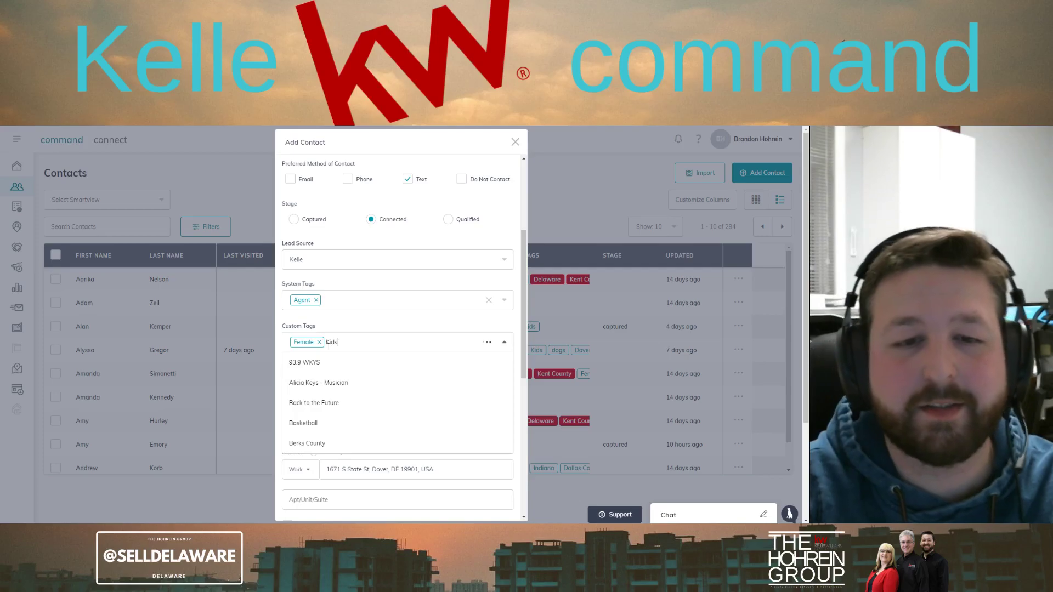
left_click(296, 364)
type("Grandm")
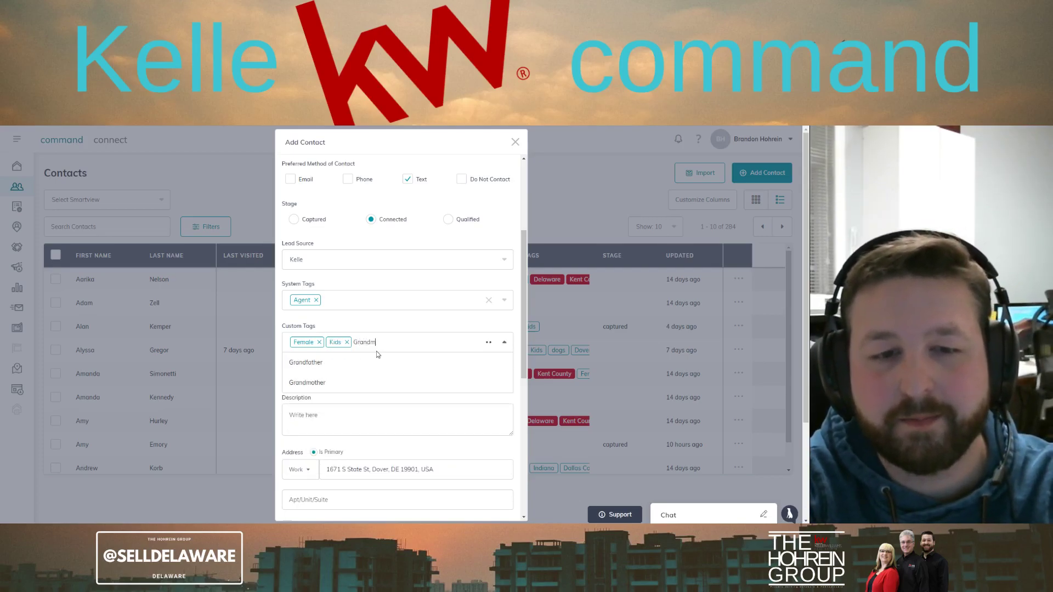
left_click(325, 369)
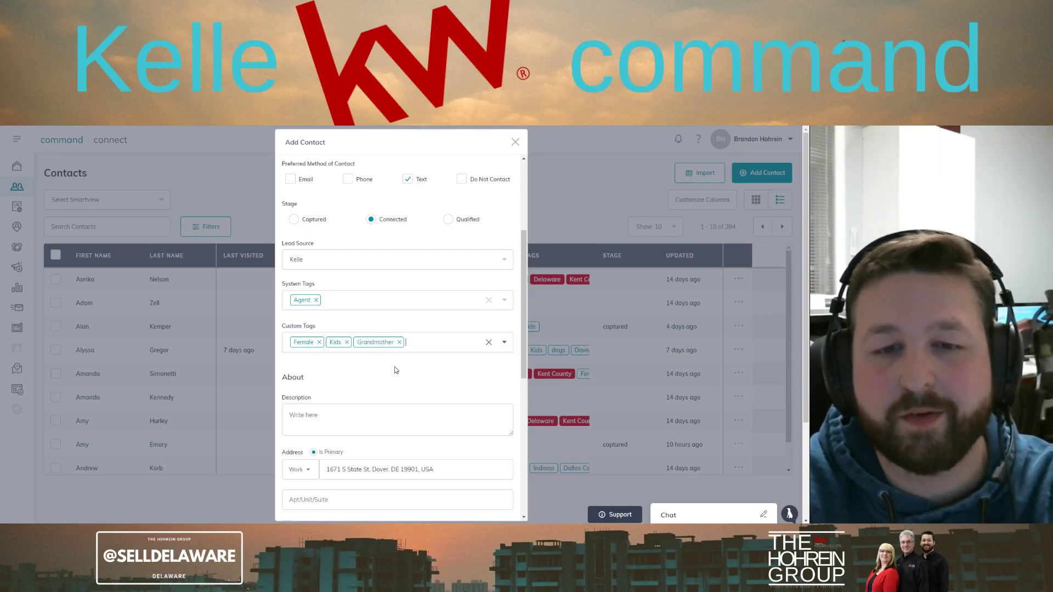
Add the custom tags Dover, Delaware and Kent County
type("Dover")
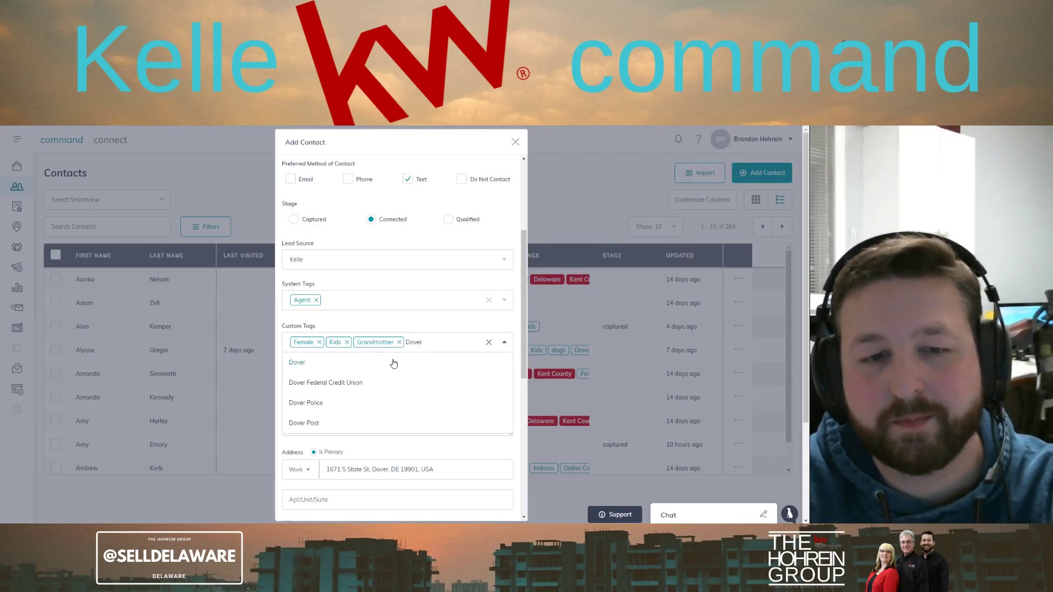
left_click(414, 357)
type("Delaware")
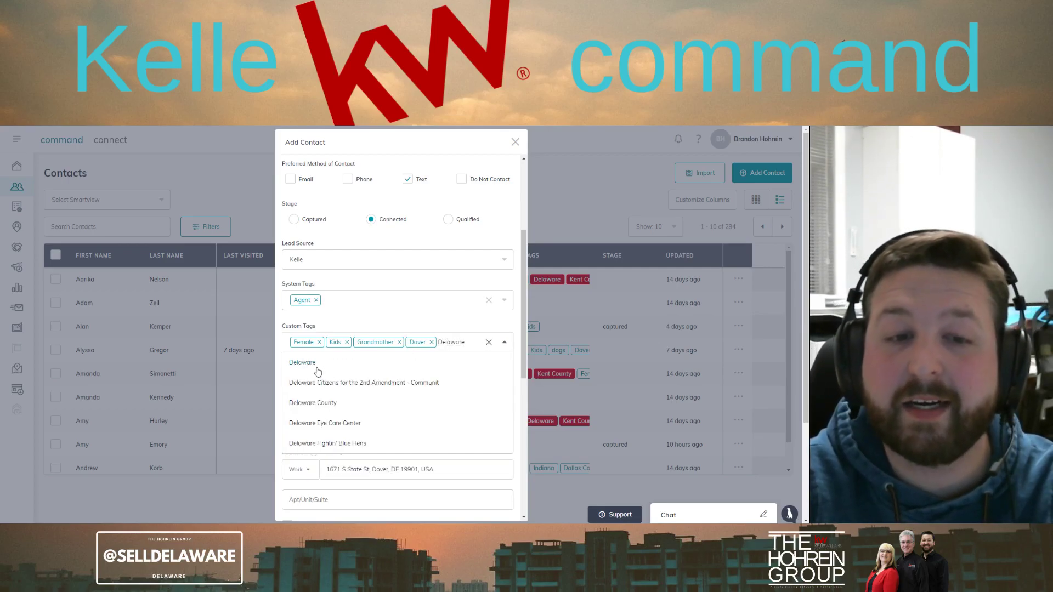
left_click(319, 369)
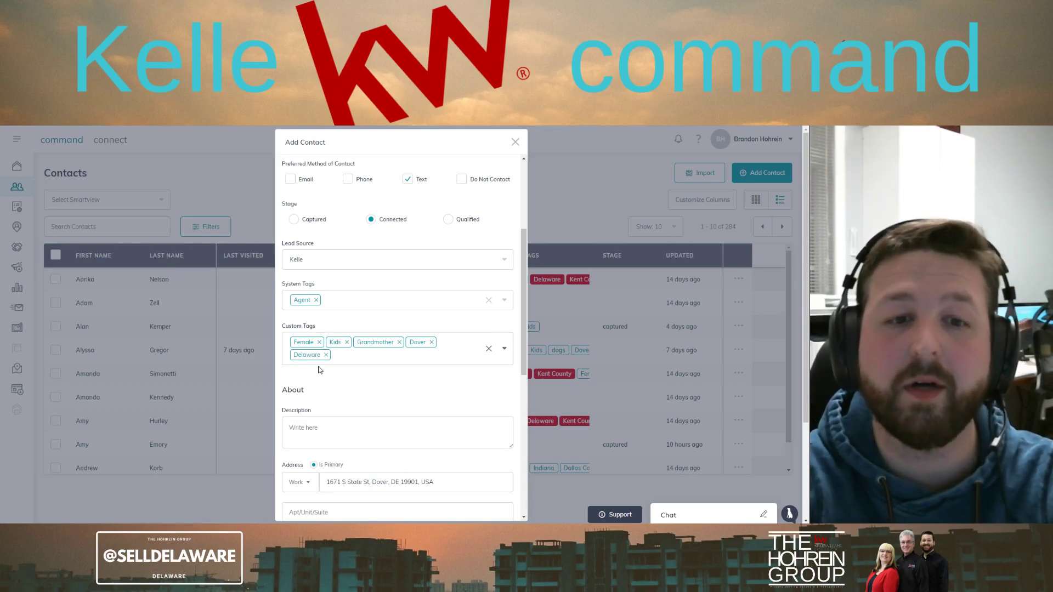
type("Kent C")
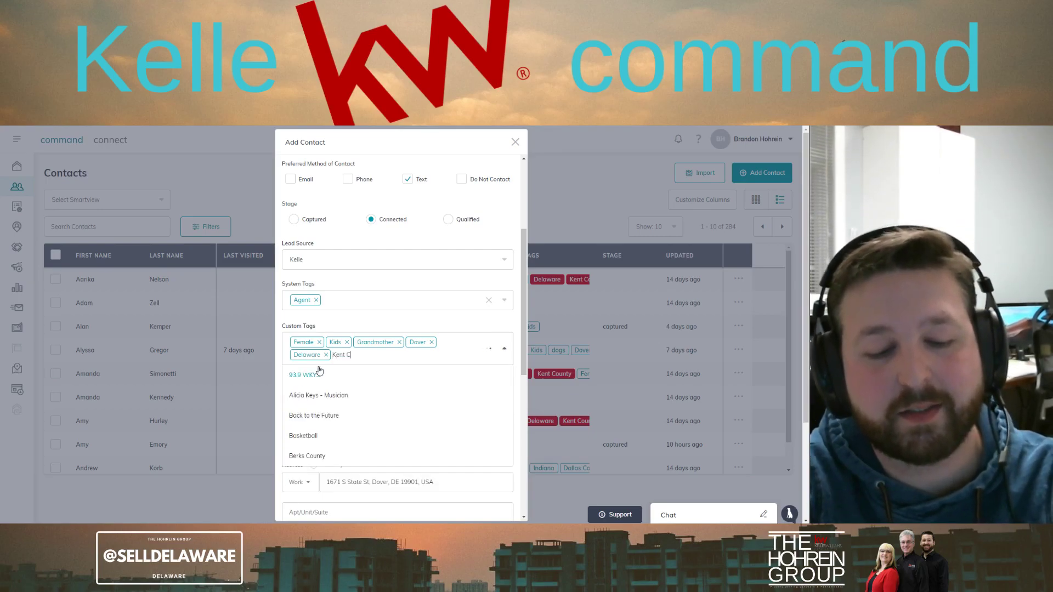
type("ounty")
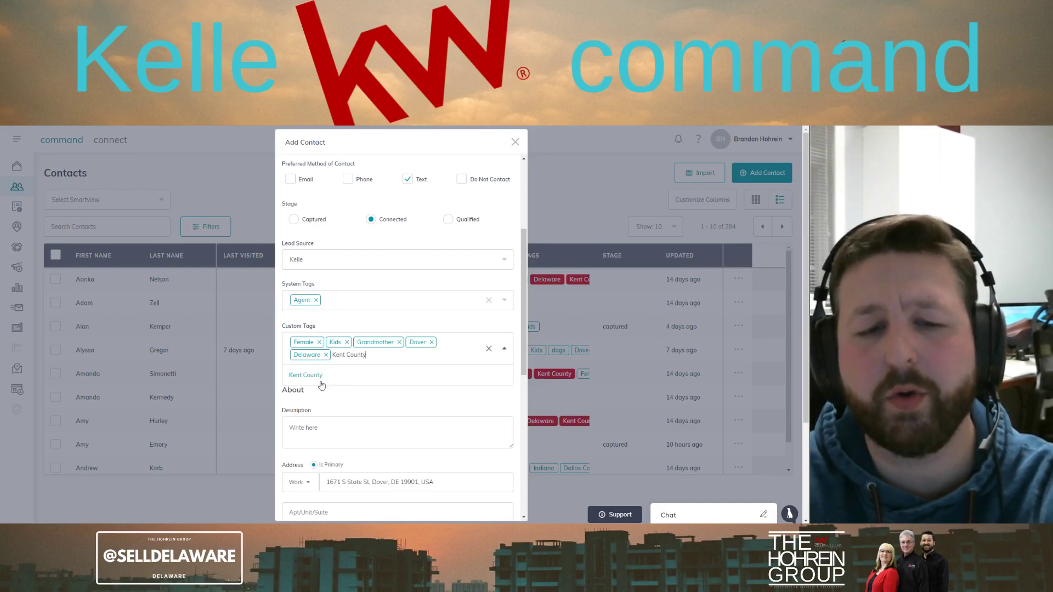
left_click(307, 376)
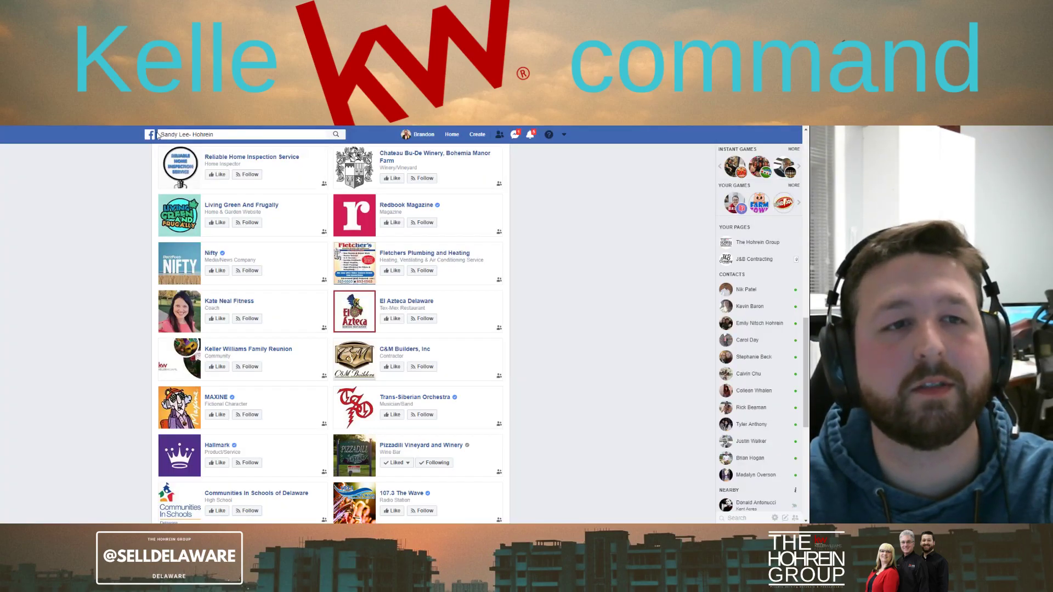
Find the contact's Facebook profile and show its About information
left_click(152, 135)
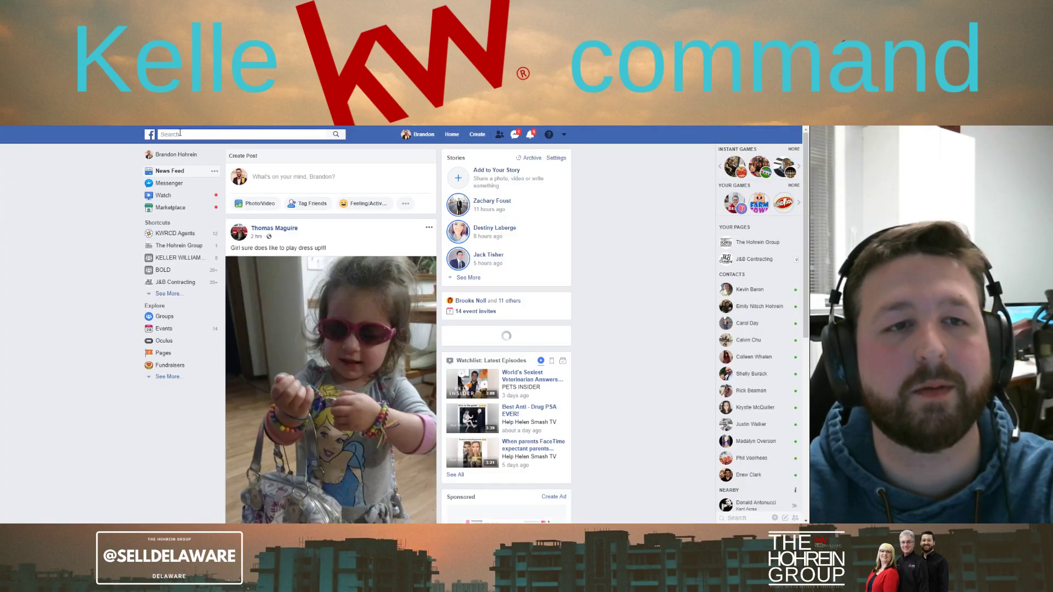
left_click(180, 134)
type("Sandy")
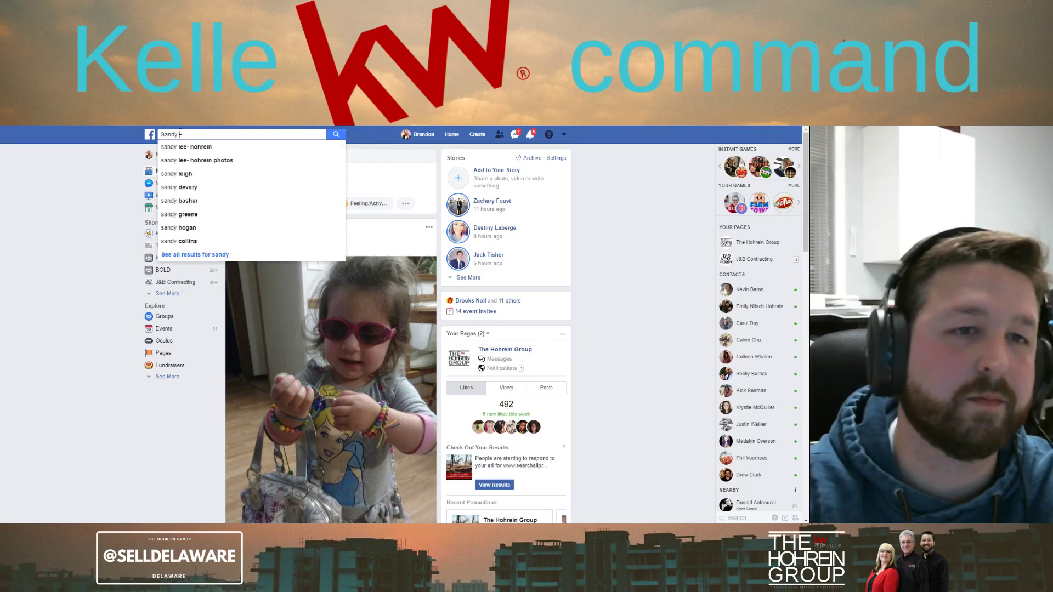
left_click(209, 147)
left_click(294, 191)
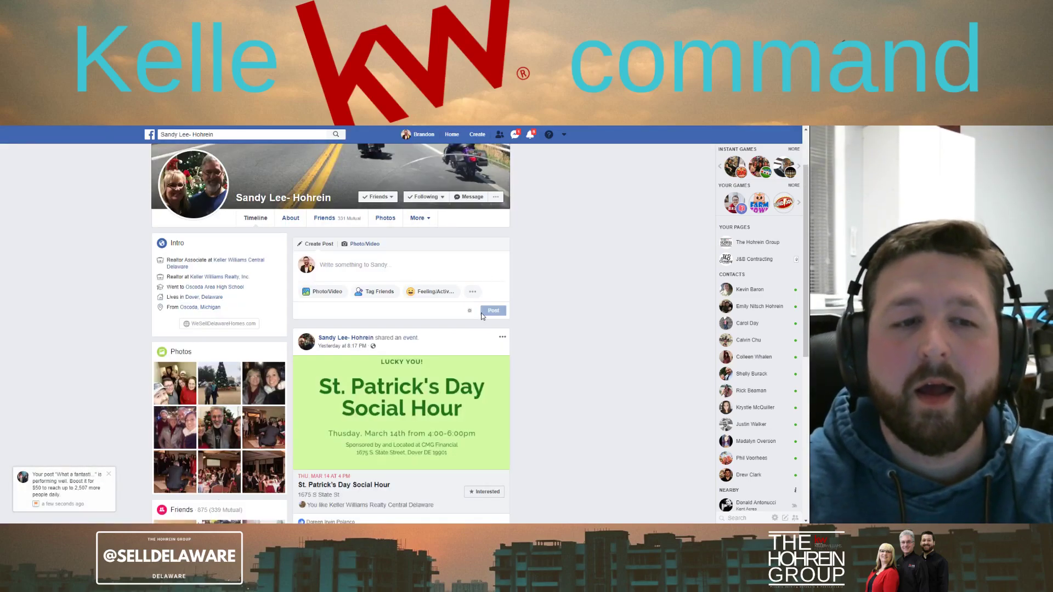
left_click(291, 218)
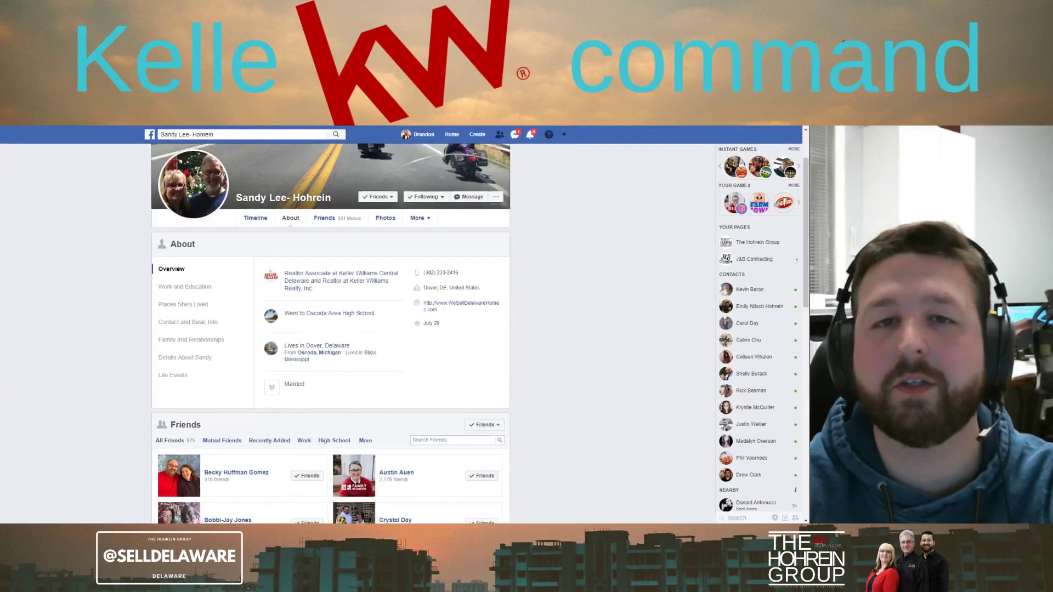
Snap Facebook and the Add Contact form side by side, widening the form
key("super+Right")
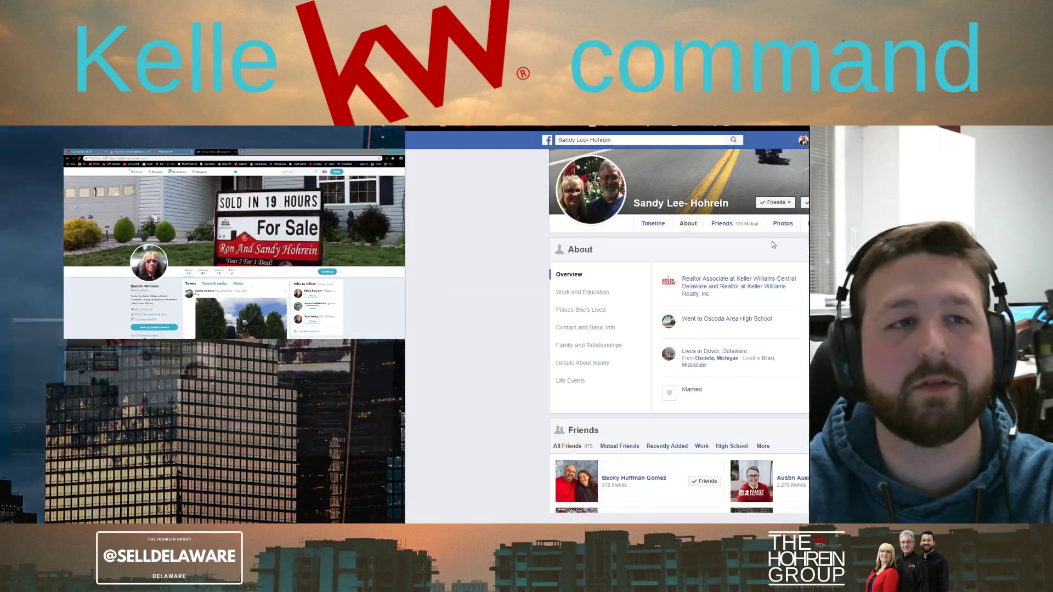
left_click(133, 202)
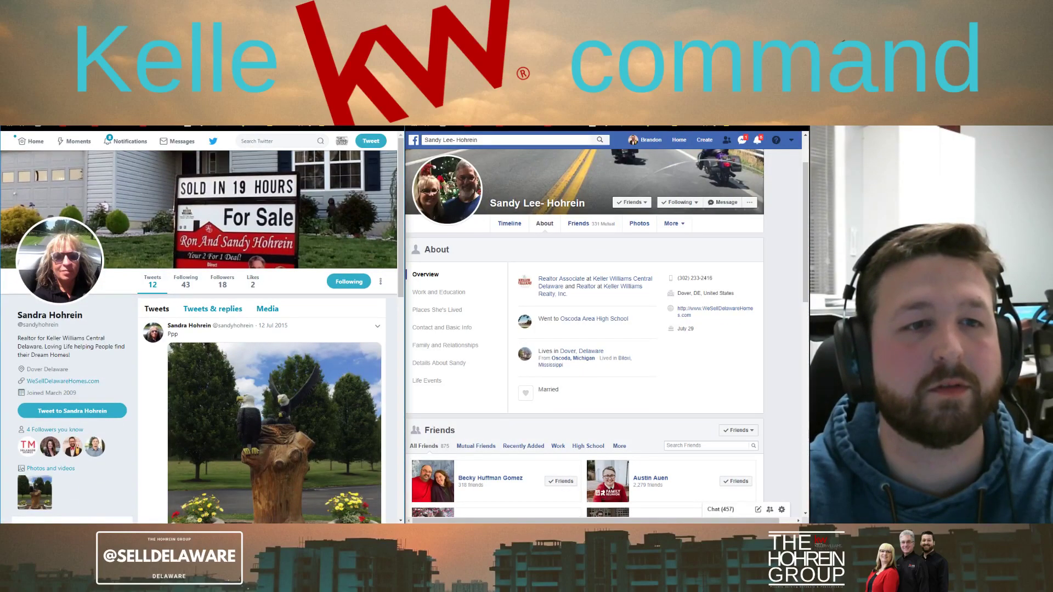
key("alt+Tab")
left_click_drag(406, 241, 435, 241)
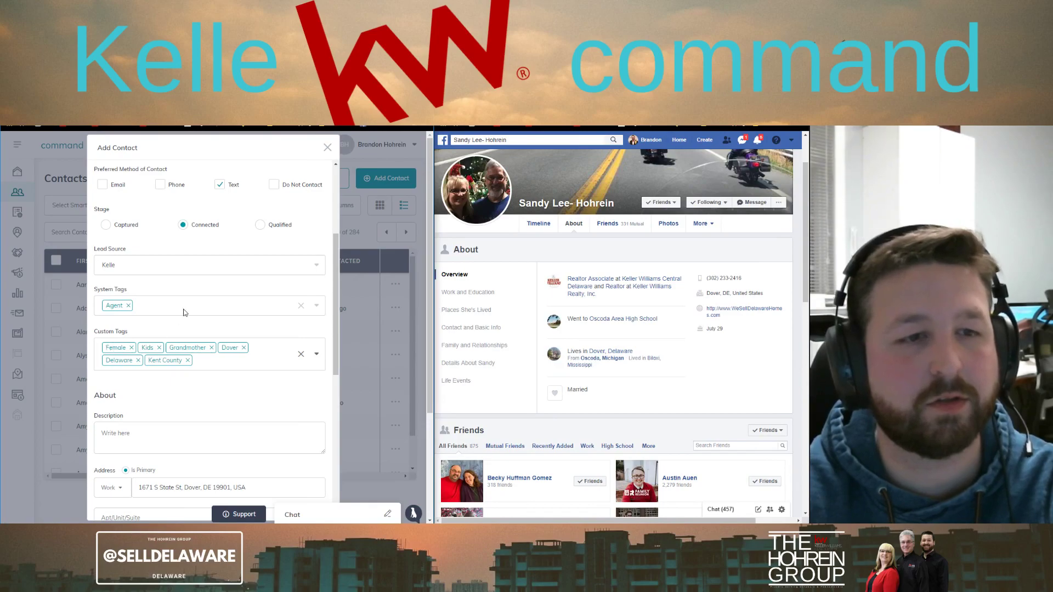
scroll(185, 473, "up", 3)
Set the date of birth to July 29 using the Month and Day dropdowns
scroll(185, 472, "down", 5)
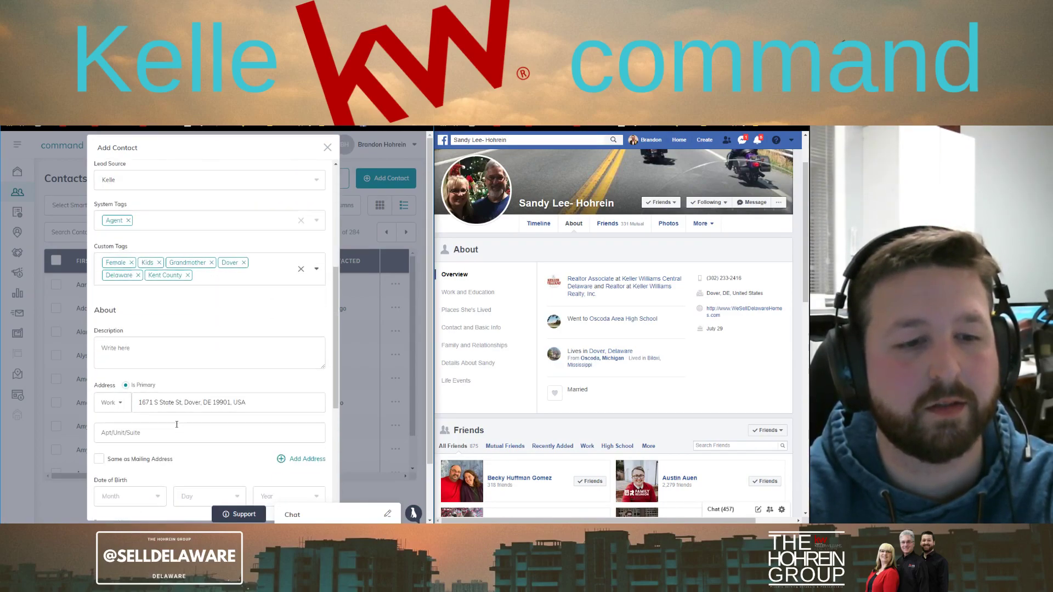
scroll(176, 424, "down", 3)
left_click(147, 330)
left_click(130, 430)
left_click(214, 331)
scroll(208, 414, "down", 3)
scroll(208, 418, "down", 5)
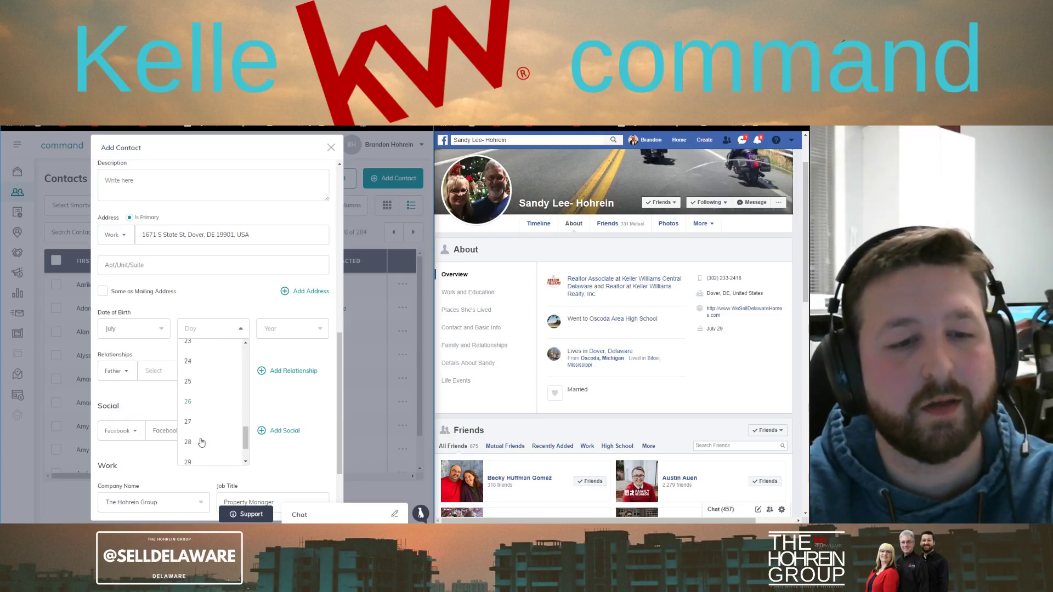
scroll(201, 442, "down", 2)
left_click(199, 421)
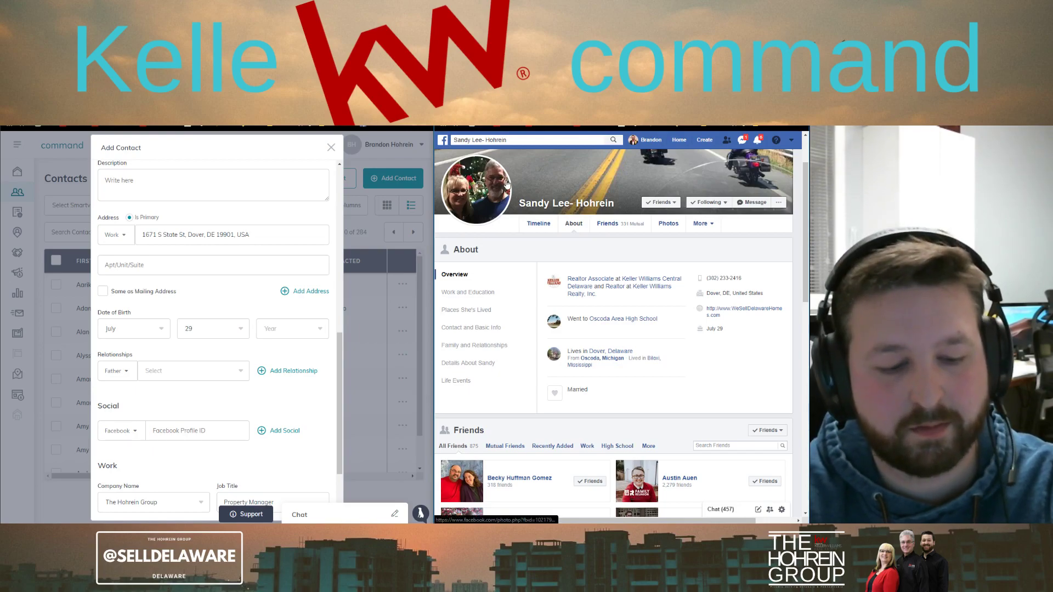
Paste the Facebook profile link and add a second social entry set to Twitter
left_click(180, 435)
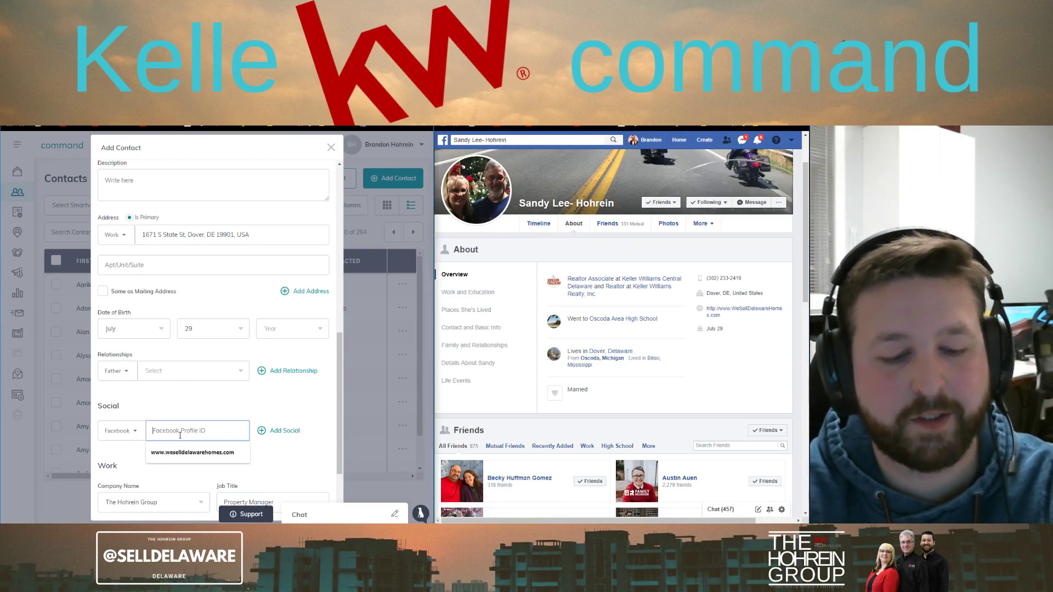
key("ctrl+v")
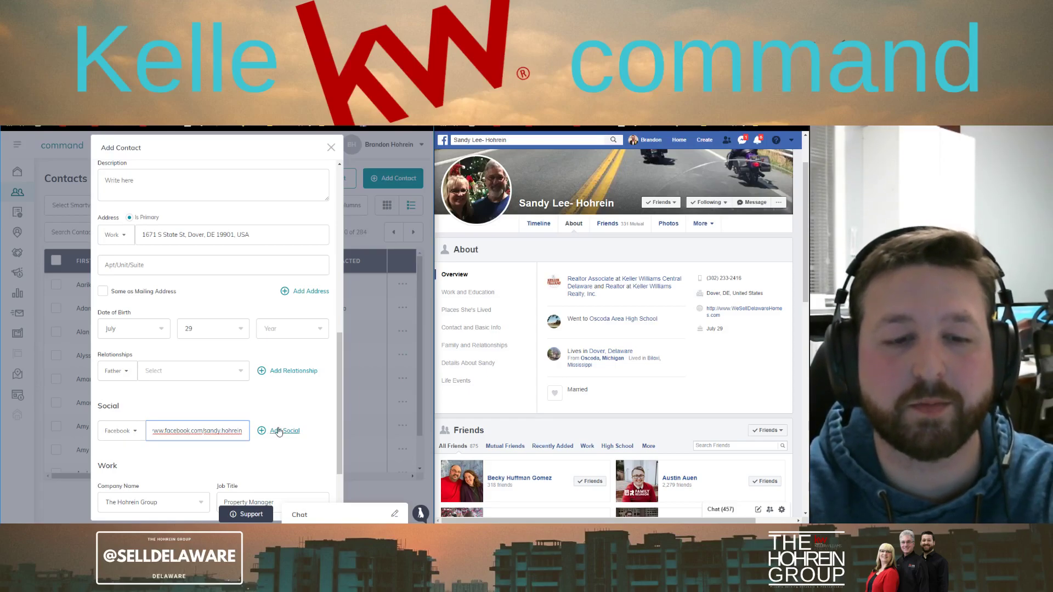
left_click(277, 433)
left_click(118, 463)
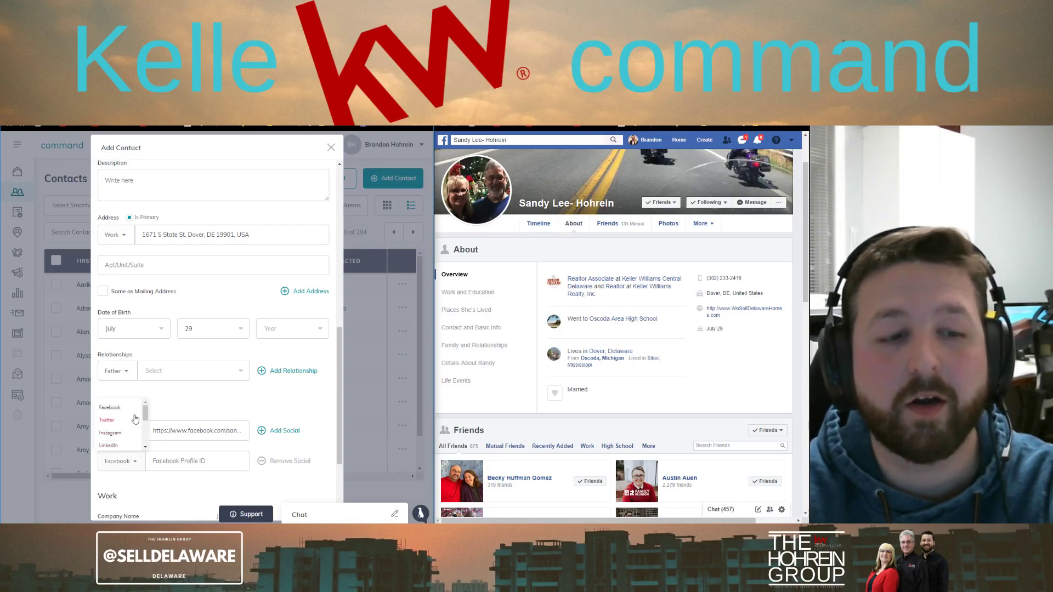
left_click(118, 421)
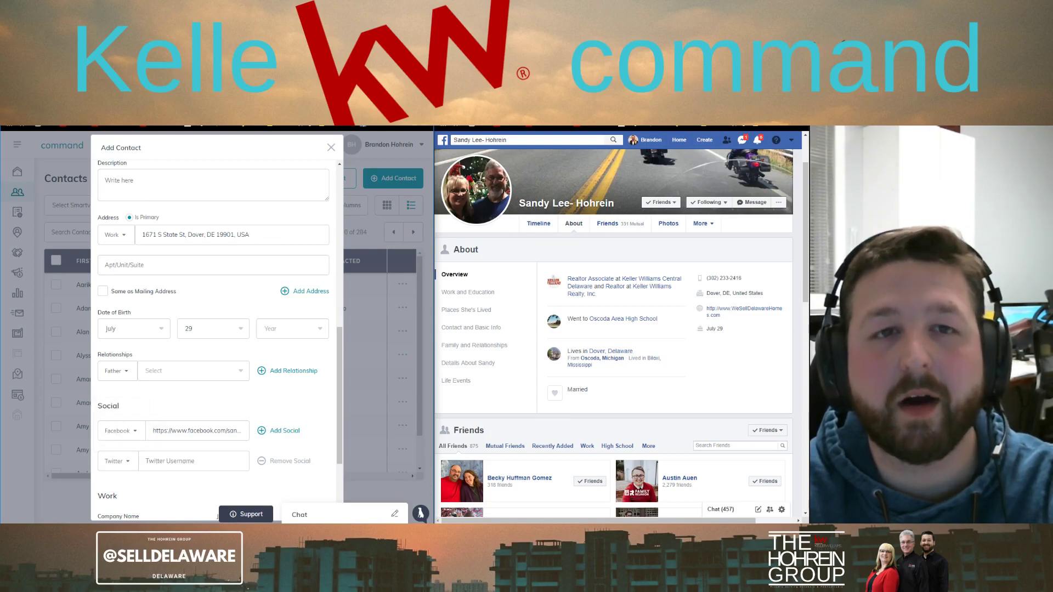
Paste the contact's Twitter profile link into the Twitter entry and add a third social entry
key("ctrl+Tab")
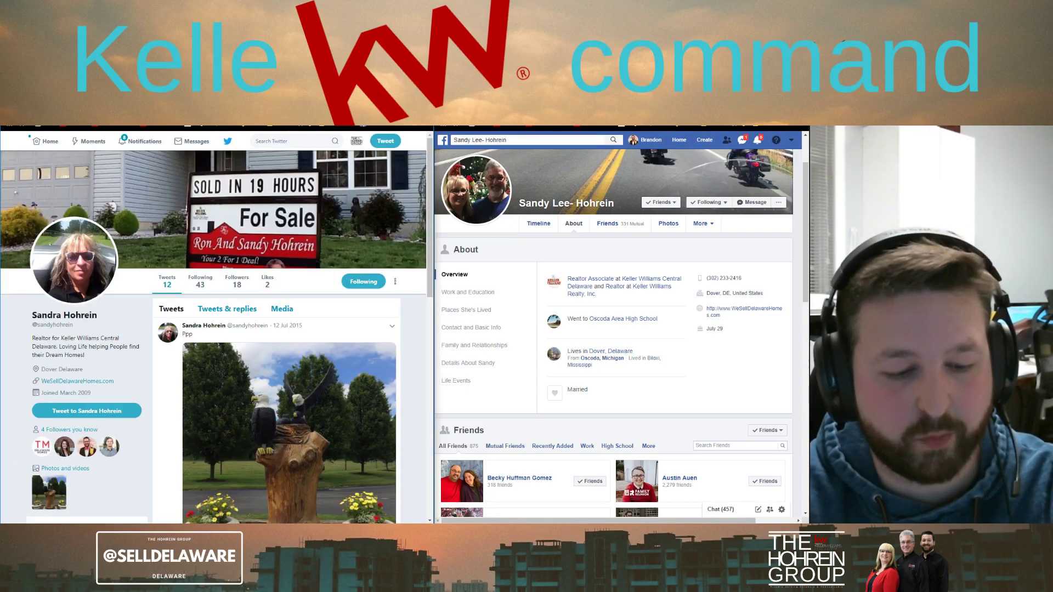
key("ctrl+shift+Tab")
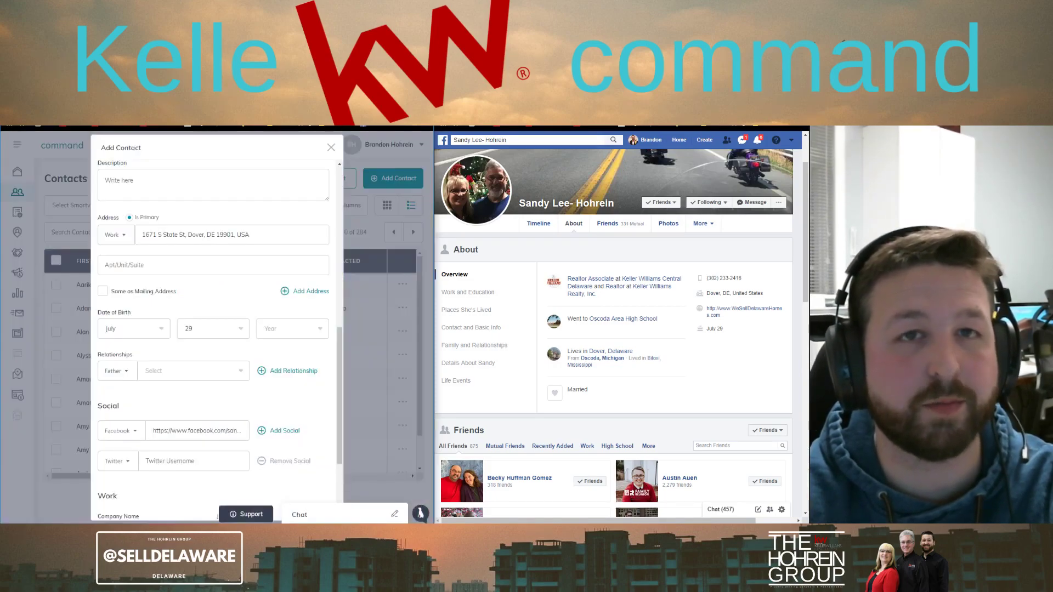
left_click(185, 460)
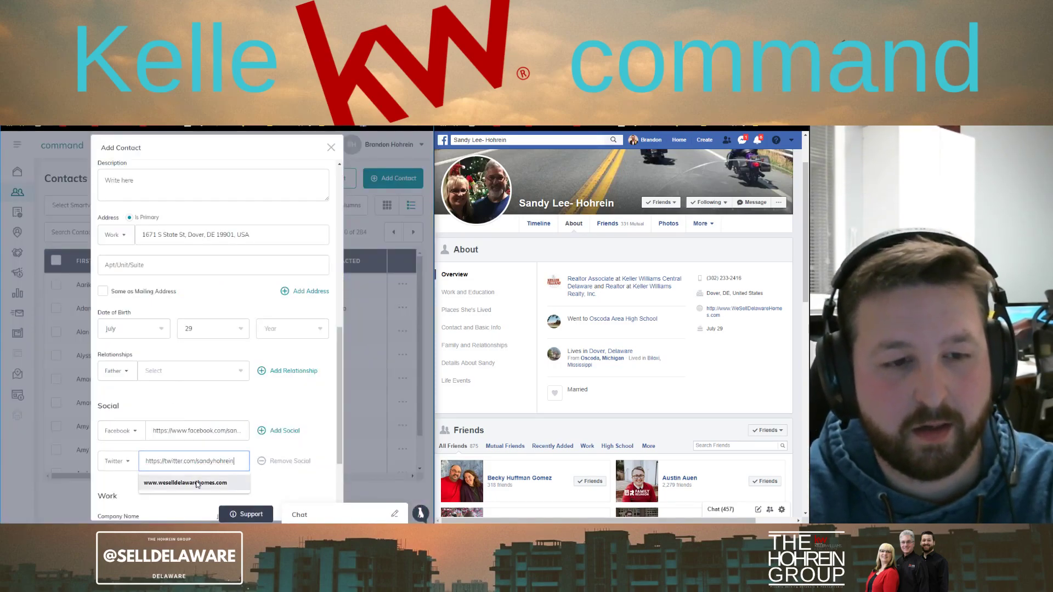
scroll(253, 464, "down", 1)
left_click(263, 388)
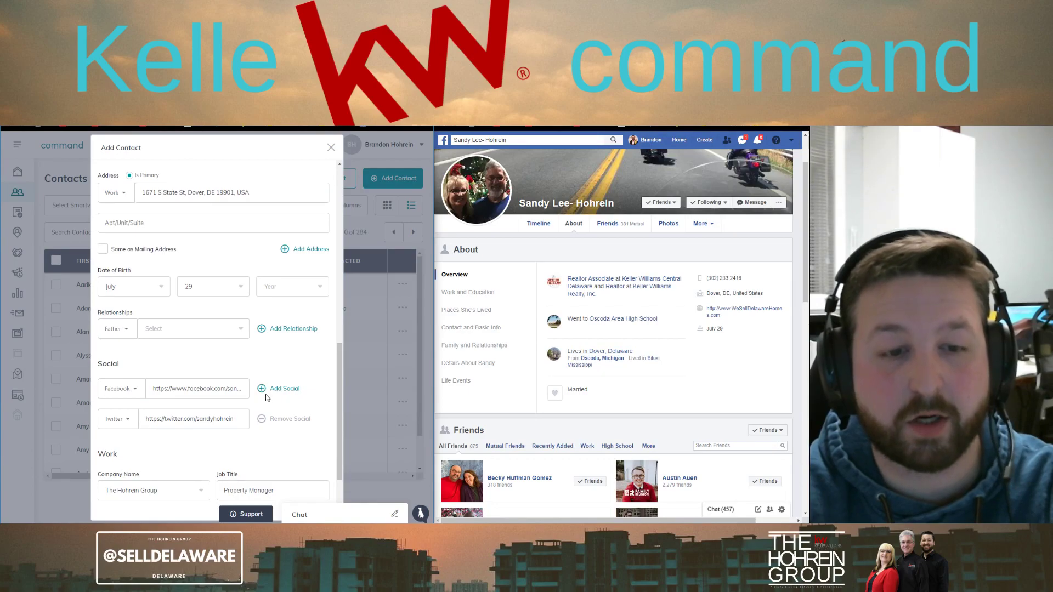
Set the third social entry to Instagram and paste the copied Instagram profile link
left_click(127, 449)
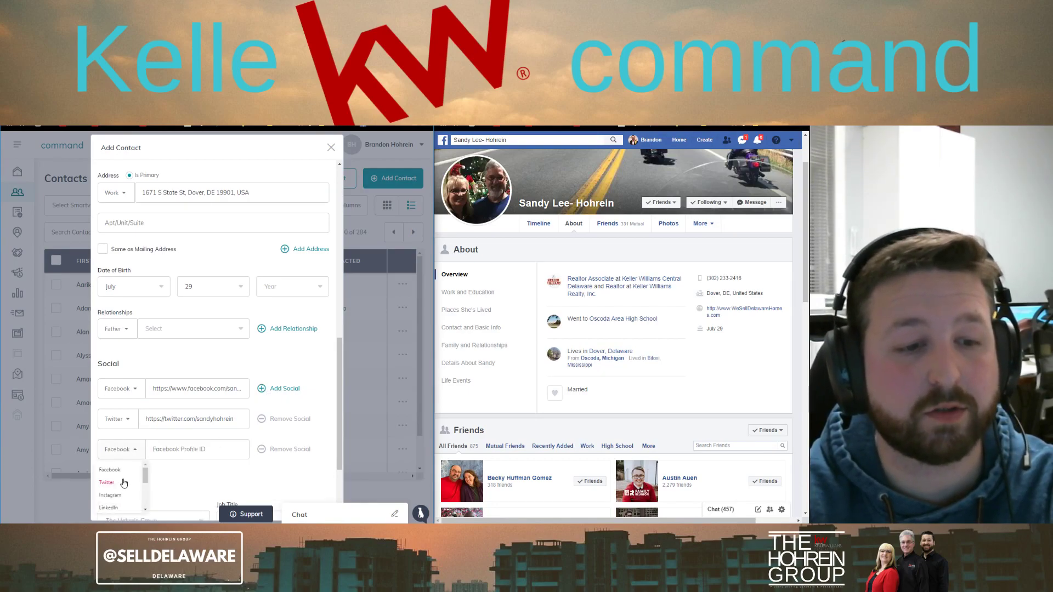
left_click(110, 495)
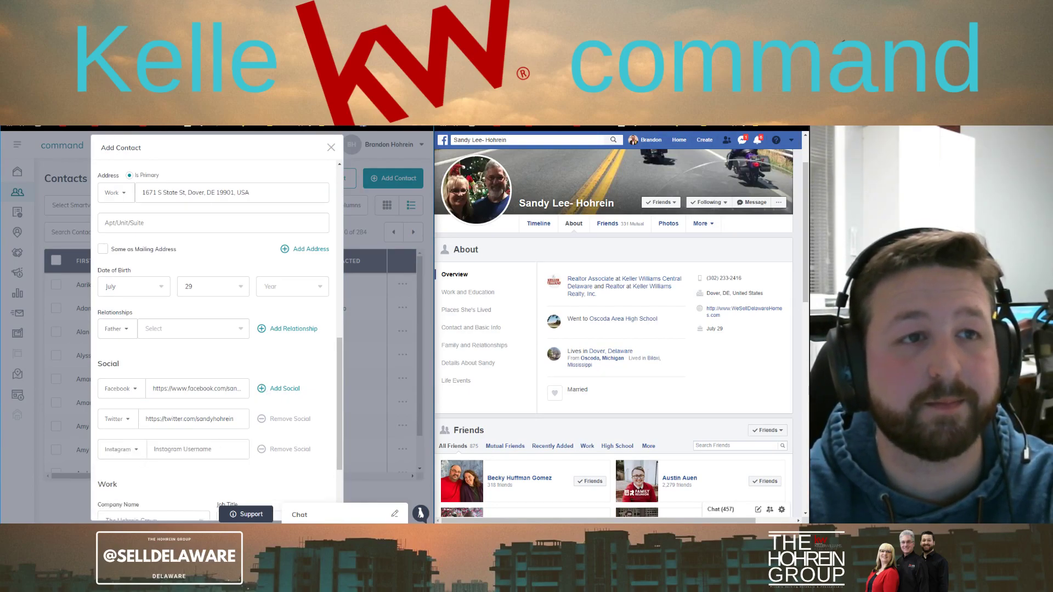
left_click(143, 93)
right_click(138, 126)
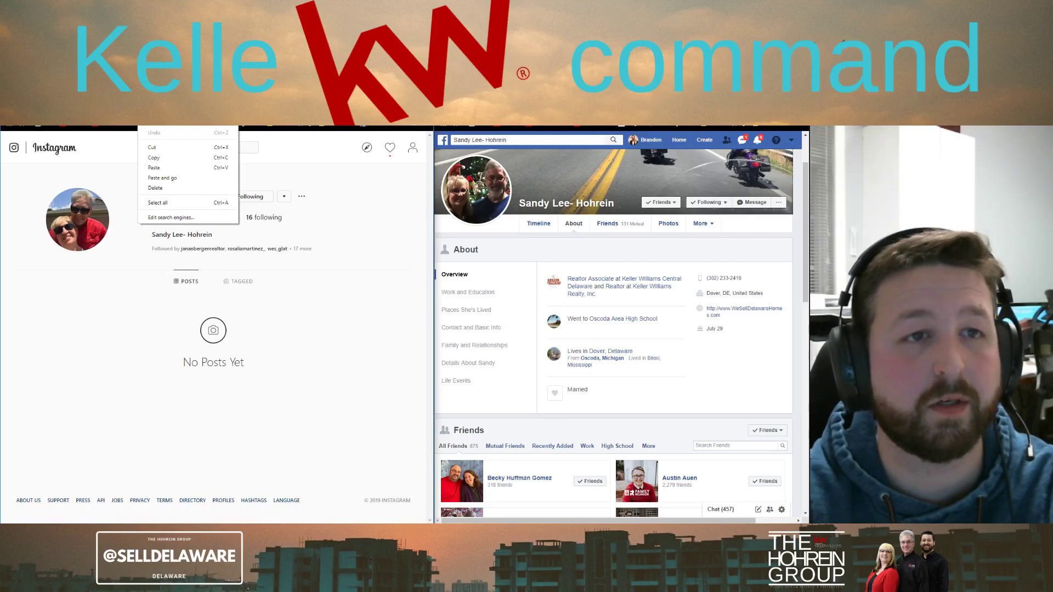
left_click(164, 156)
key("ctrl+shift+Tab")
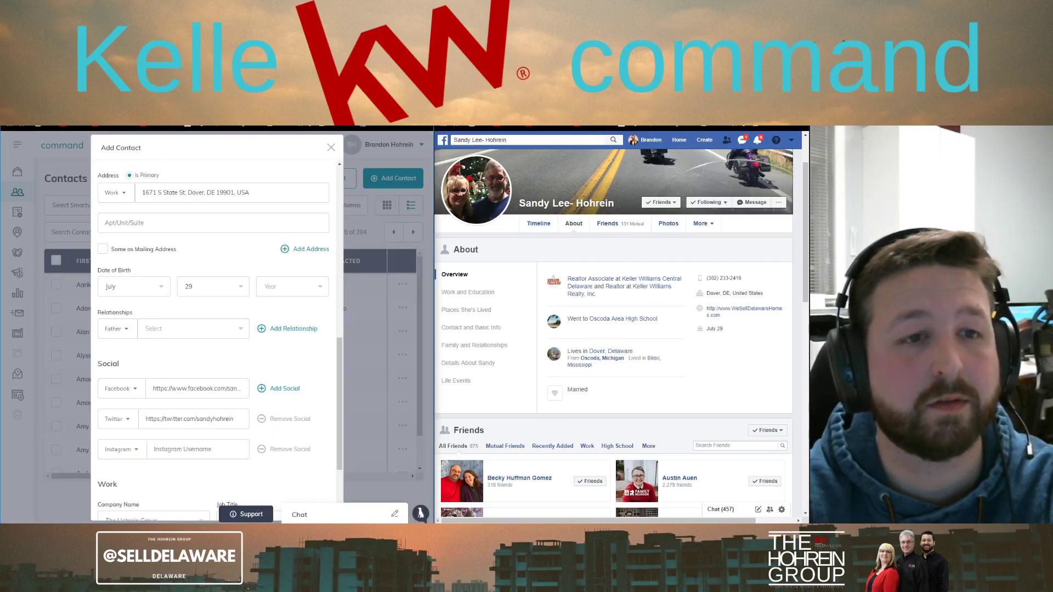
right_click(201, 450)
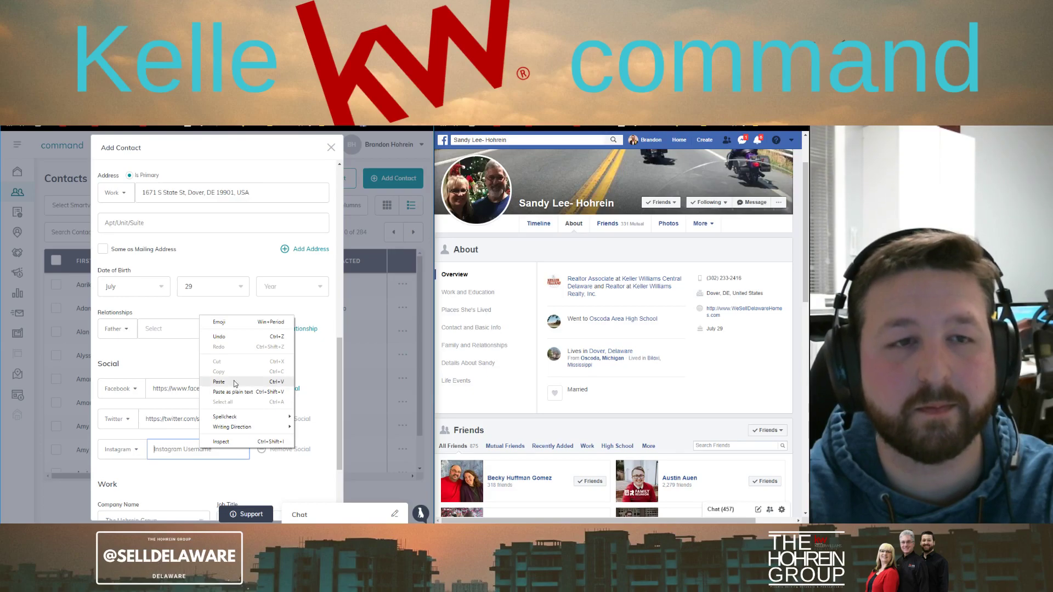
left_click(219, 382)
Add a fourth social entry as Pinterest and paste the contact's Pinterest profile link
left_click(285, 388)
scroll(131, 412, "down", 2)
left_click(121, 396)
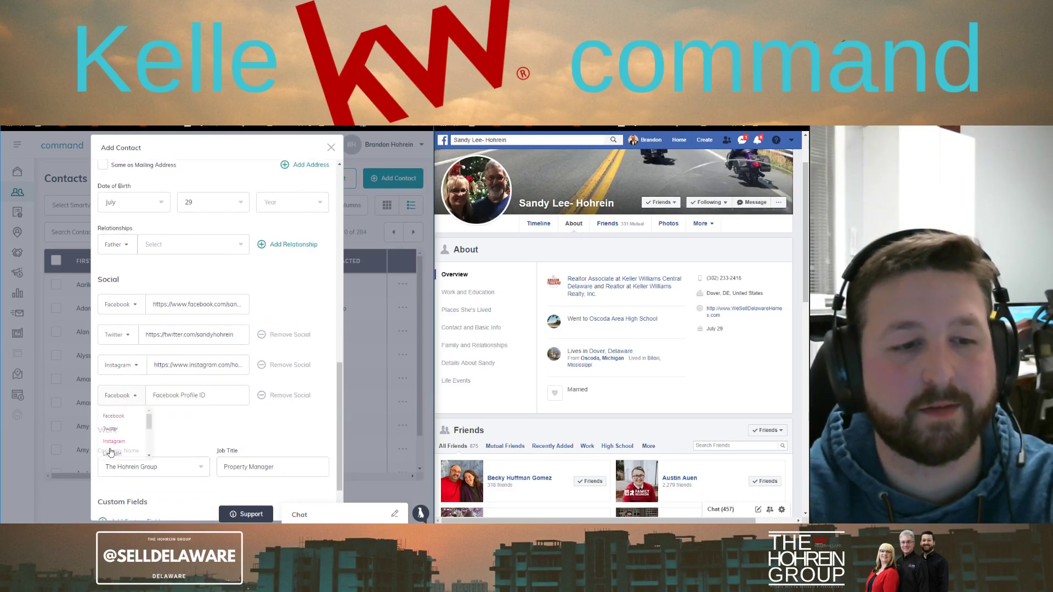
scroll(120, 448, "down", 3)
left_click(120, 424)
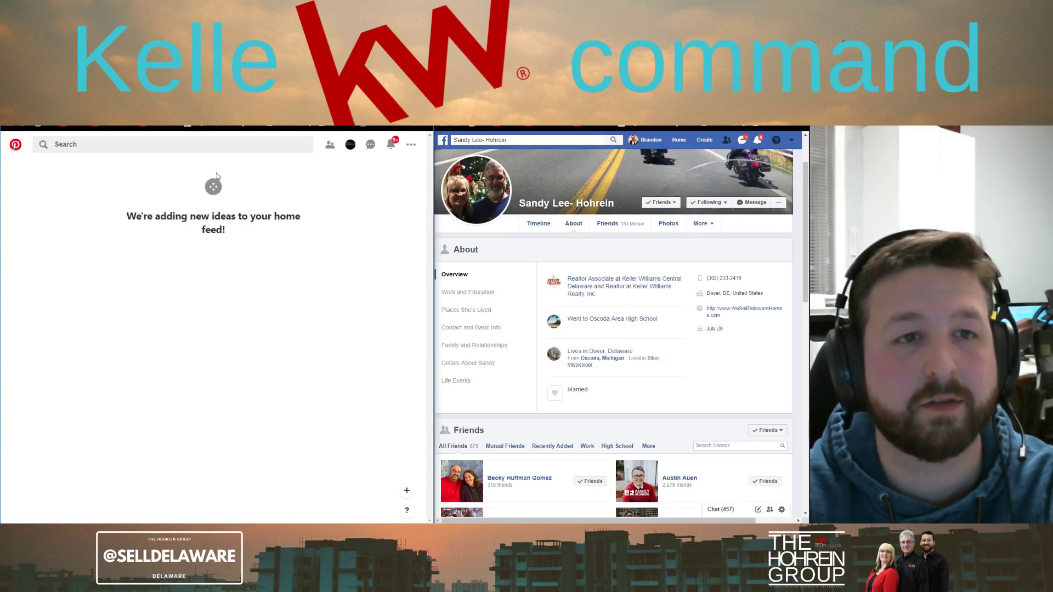
left_click(259, 142)
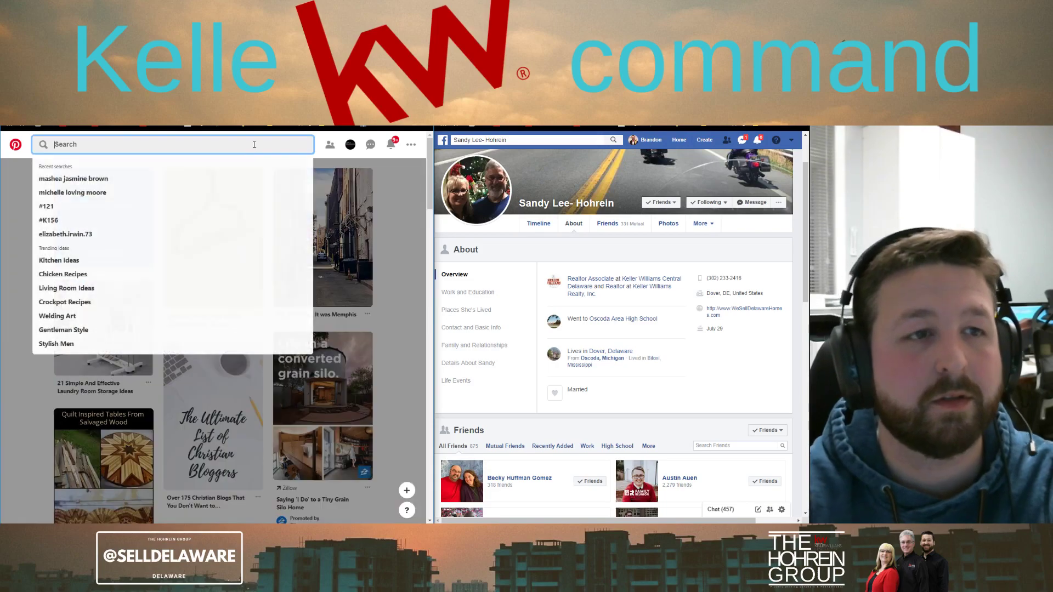
type("Sandy")
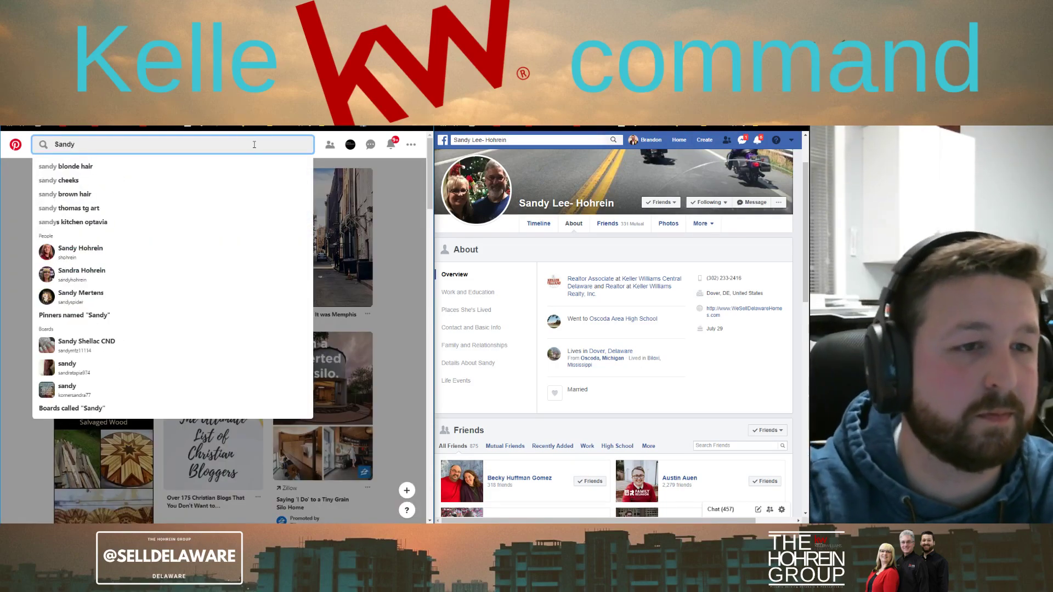
left_click(92, 270)
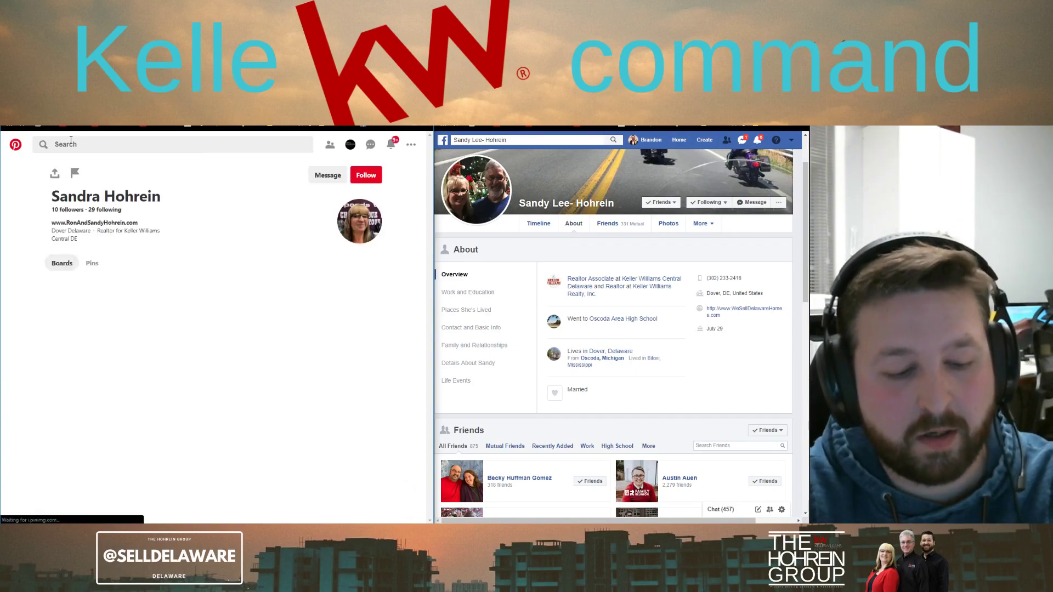
key("alt+Tab")
left_click(181, 392)
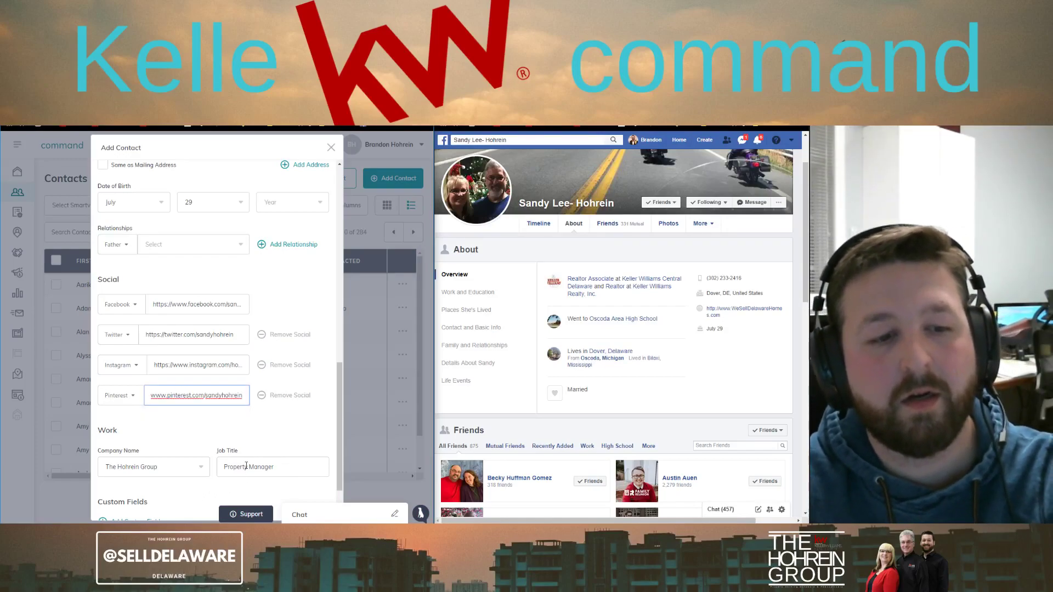
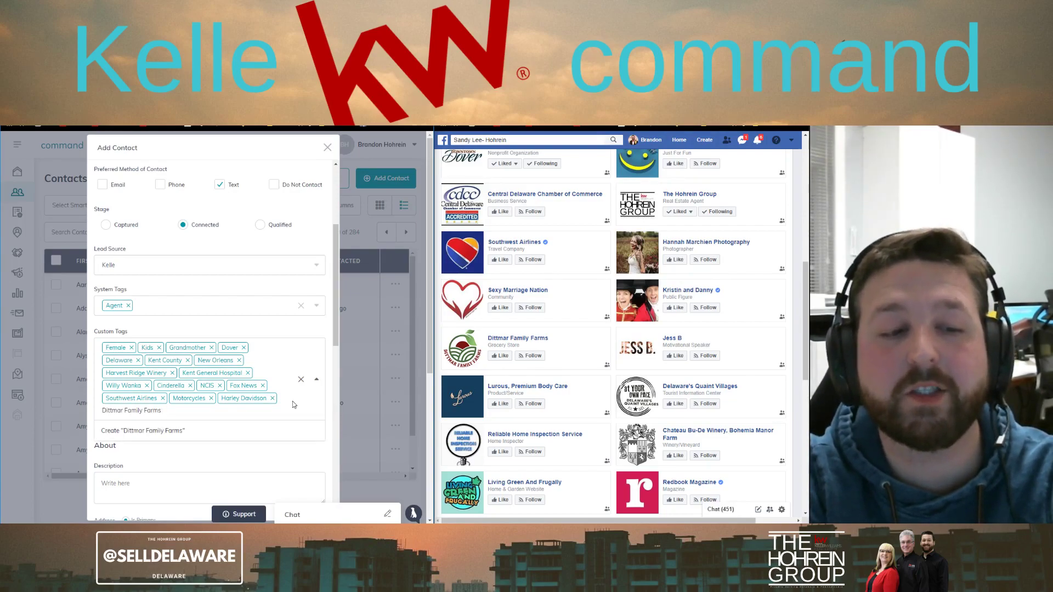
Confirm Dittmar Family Farms as a custom tag, then move down the form to the relationships
key("Return")
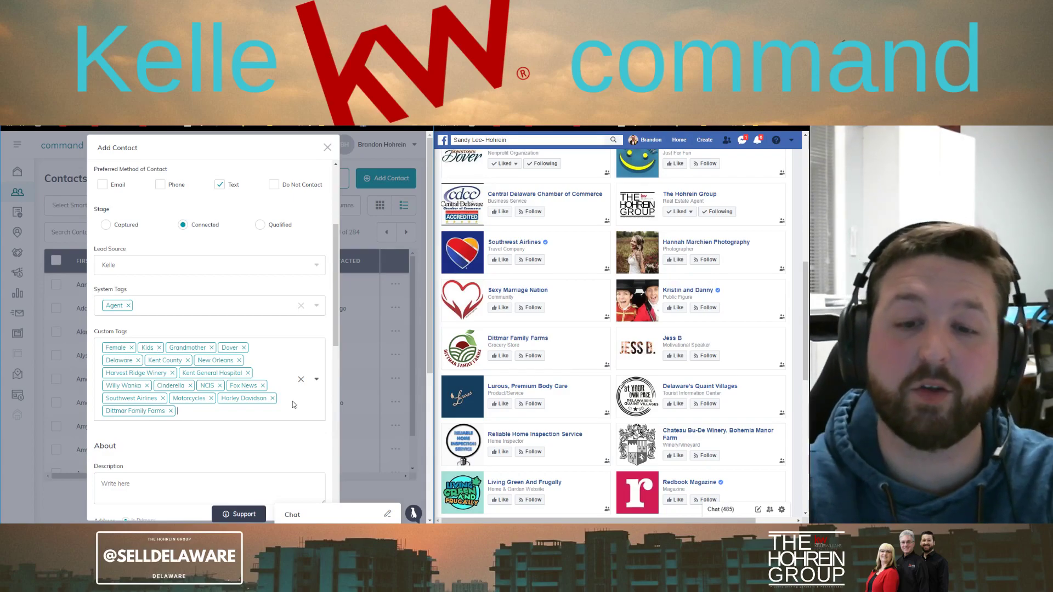
scroll(568, 417, "down", 7)
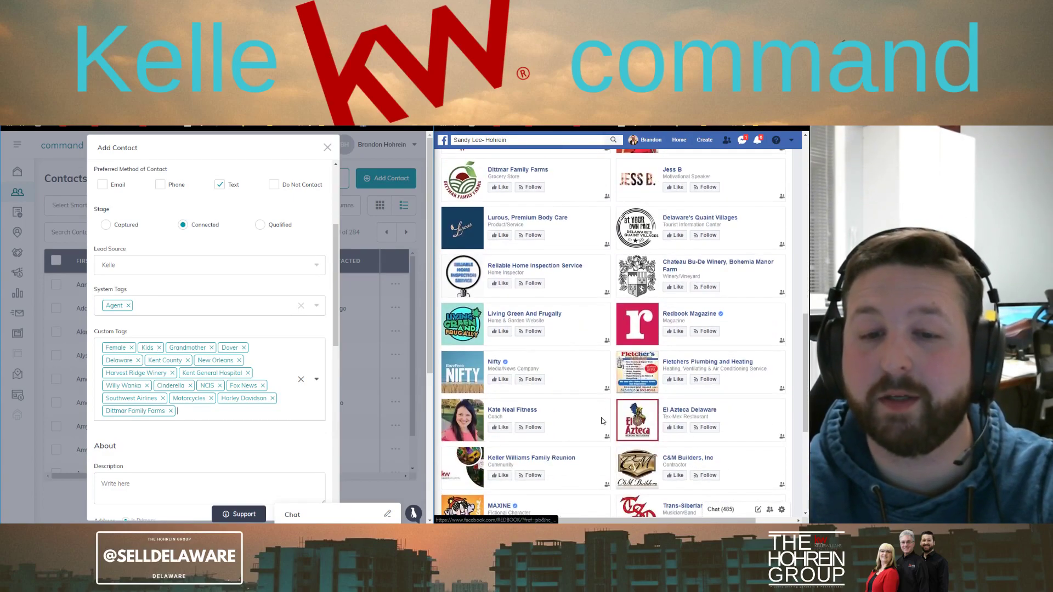
scroll(603, 420, "down", 4)
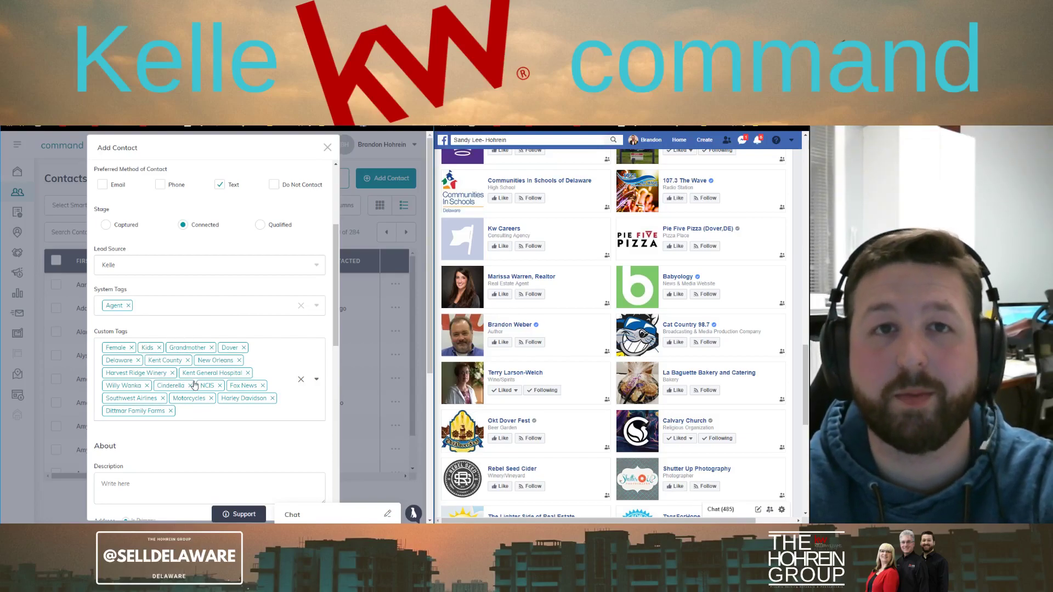
scroll(216, 331, "down", 3)
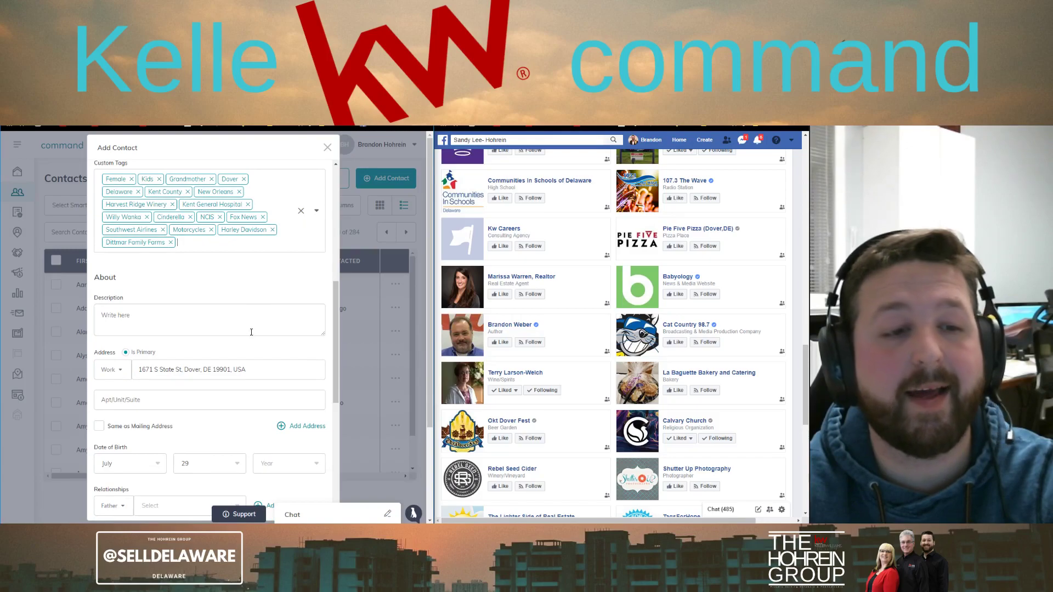
Link an existing contact to the new contact as her Son
scroll(199, 419, "down", 4)
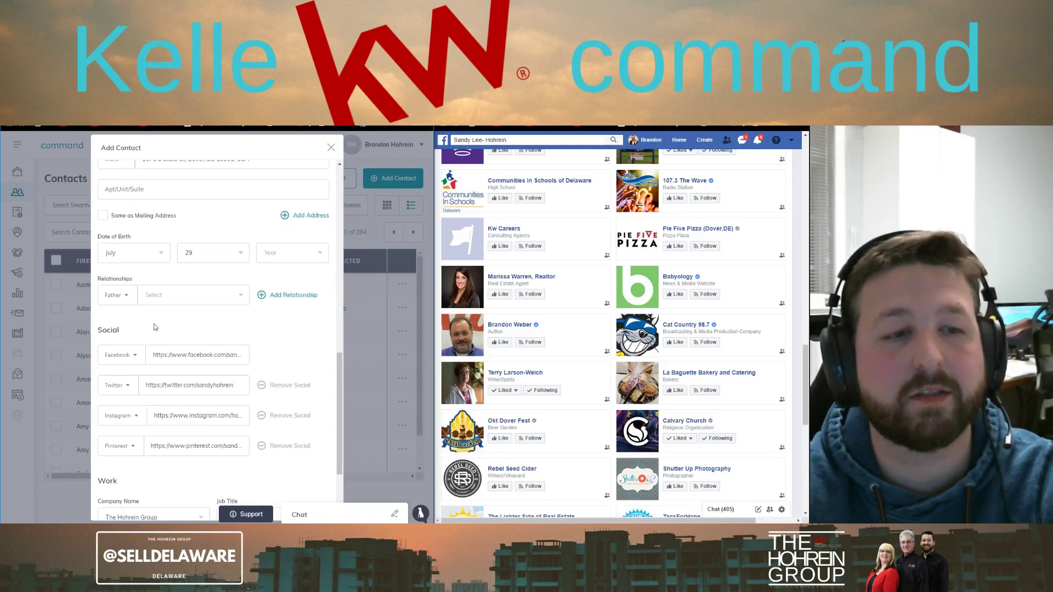
left_click(118, 296)
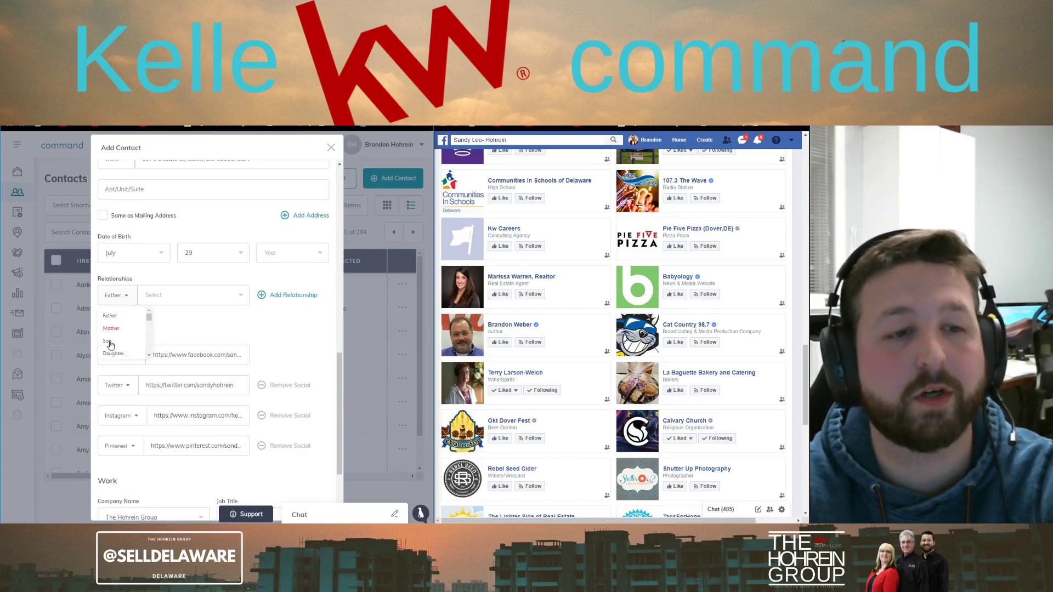
left_click(107, 342)
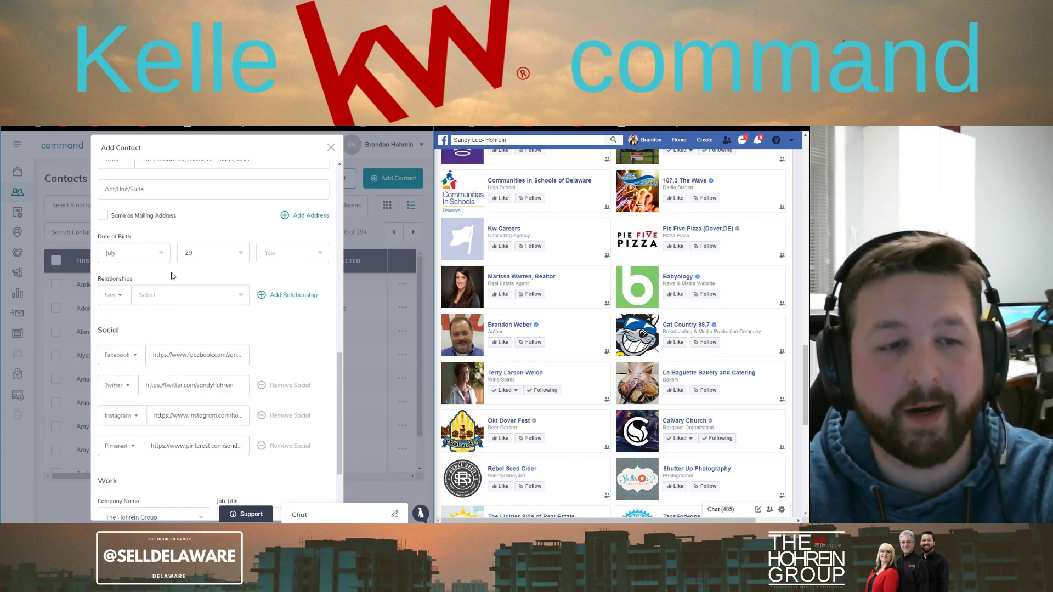
left_click(154, 297)
type("Brandon")
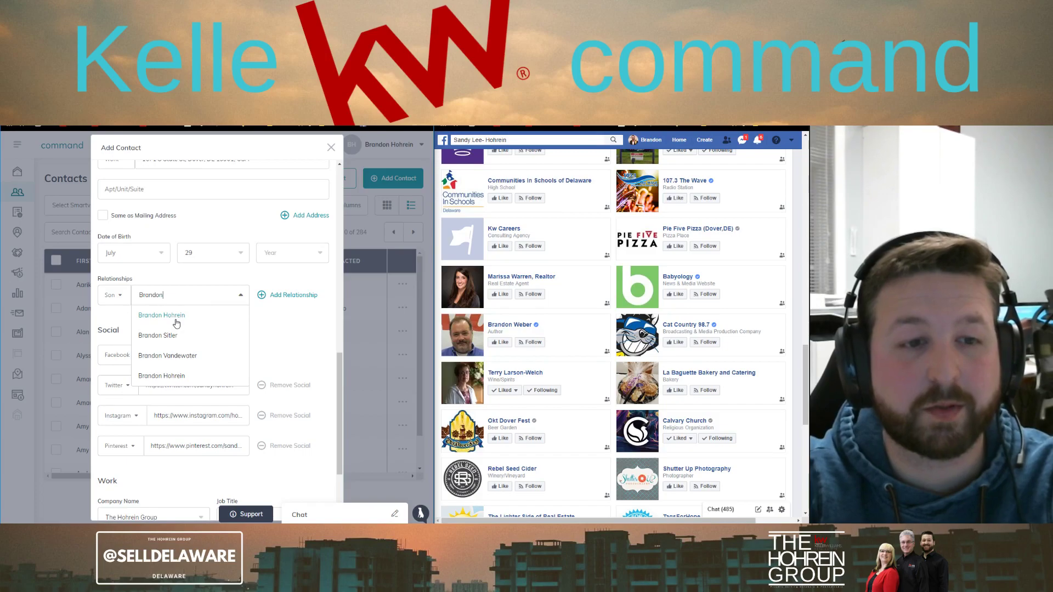
left_click(175, 317)
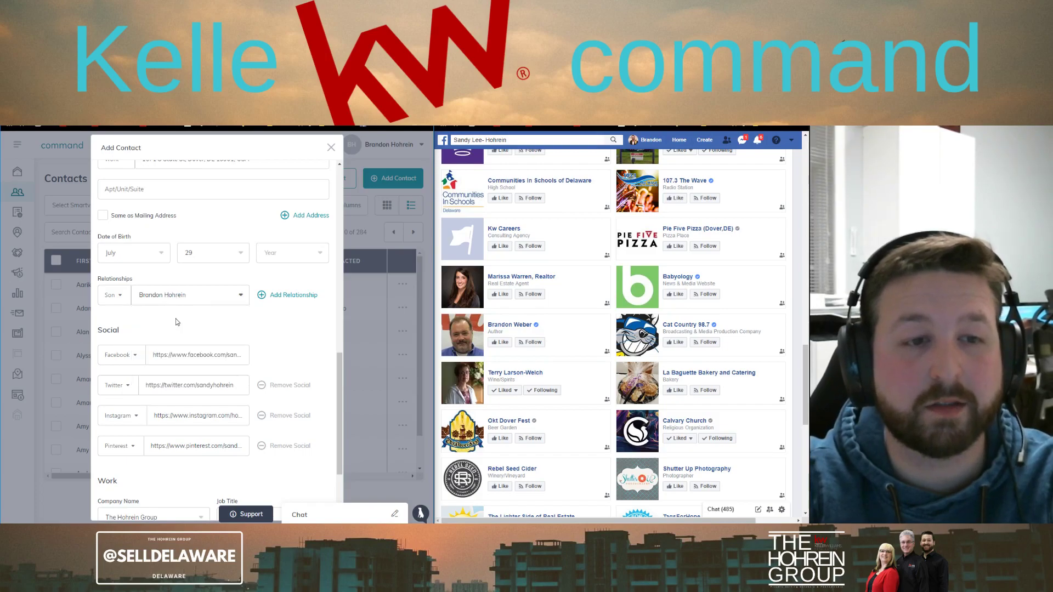
Add a second relationship linking another existing contact as her Daughter
left_click(292, 295)
left_click(127, 331)
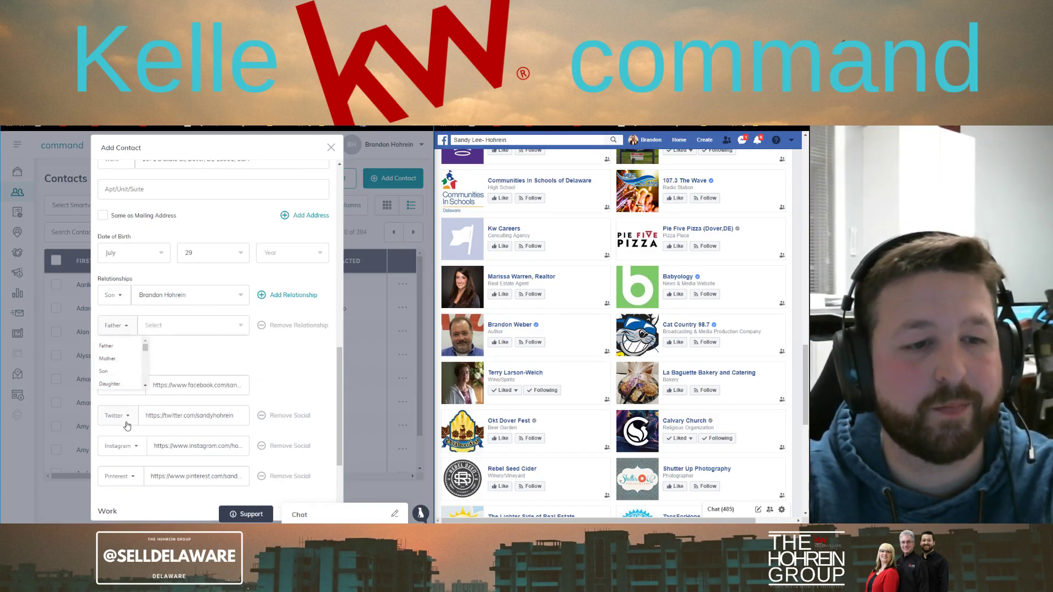
left_click(121, 389)
left_click(167, 326)
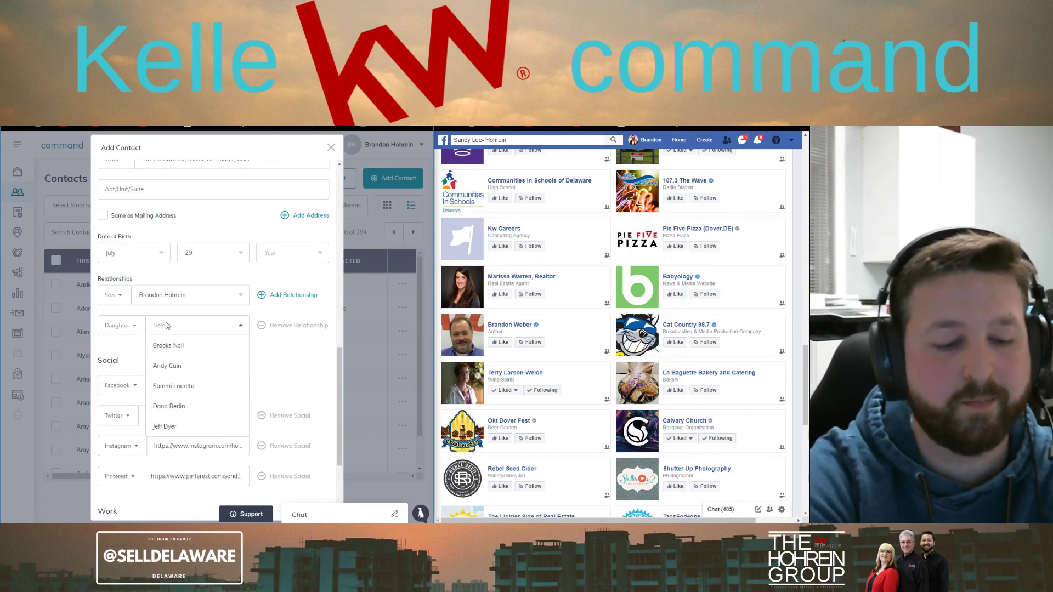
type("Ch")
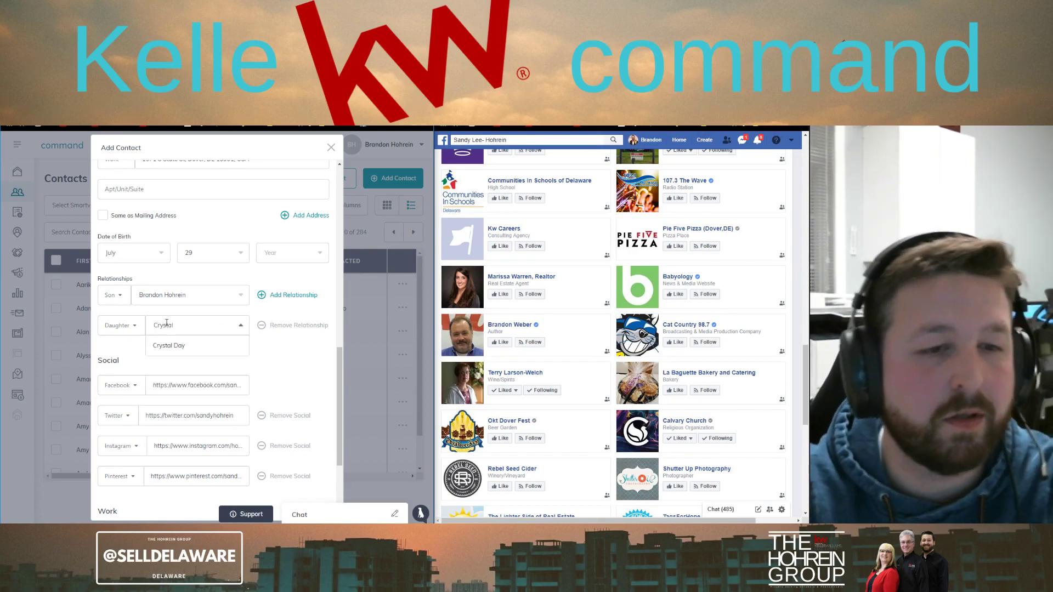
left_click(184, 347)
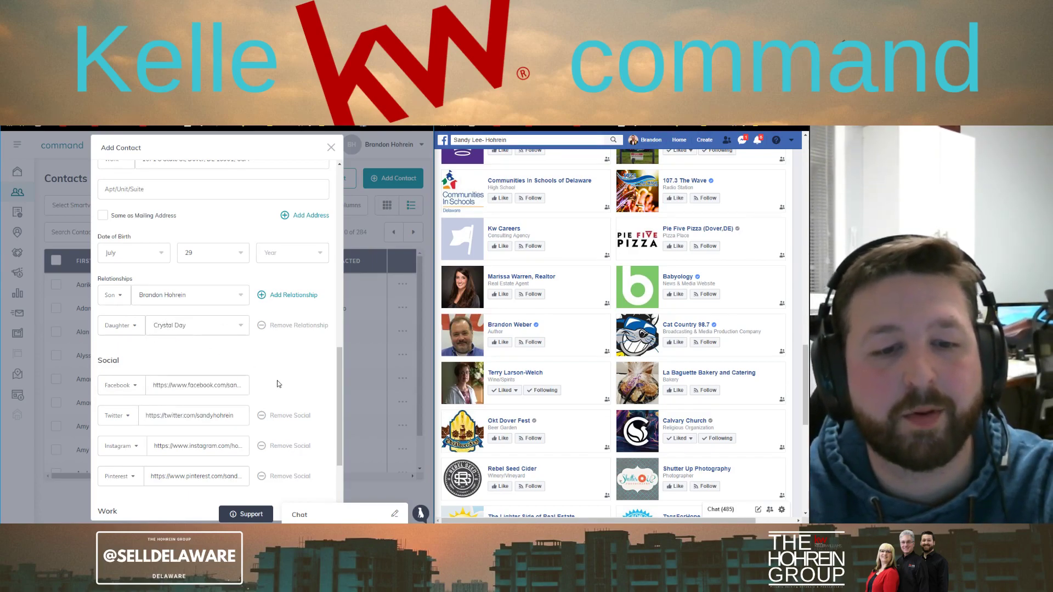
scroll(277, 384, "down", 3)
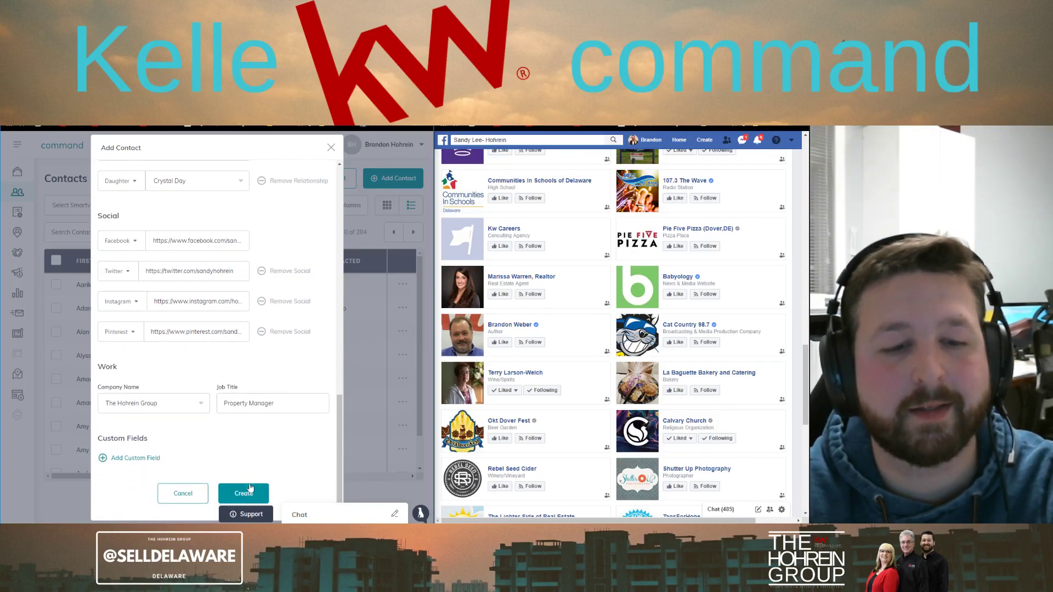
Create the contact and search the contacts list for her first name
left_click(249, 495)
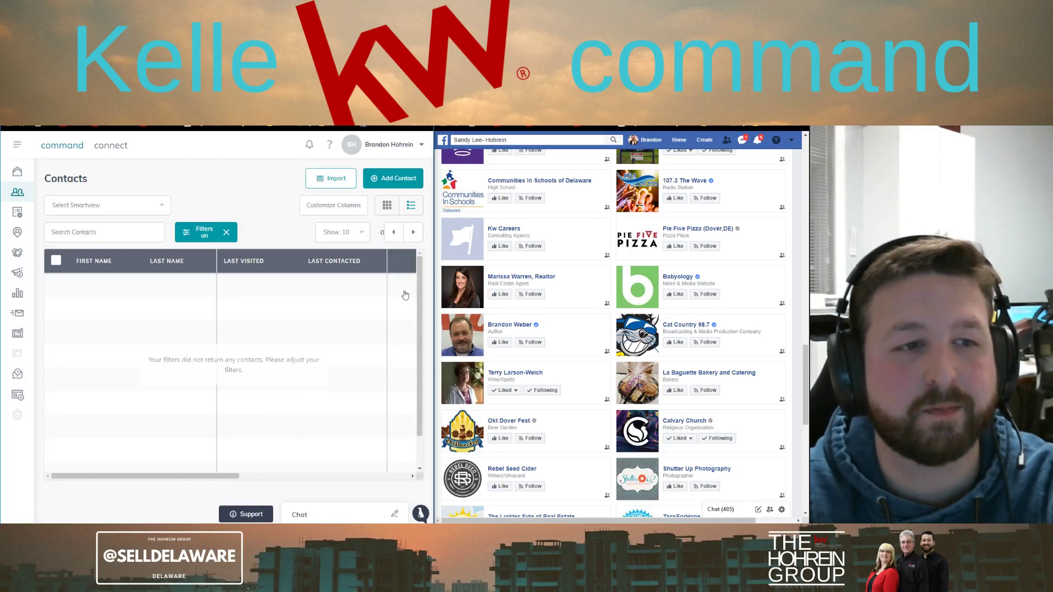
left_click(115, 234)
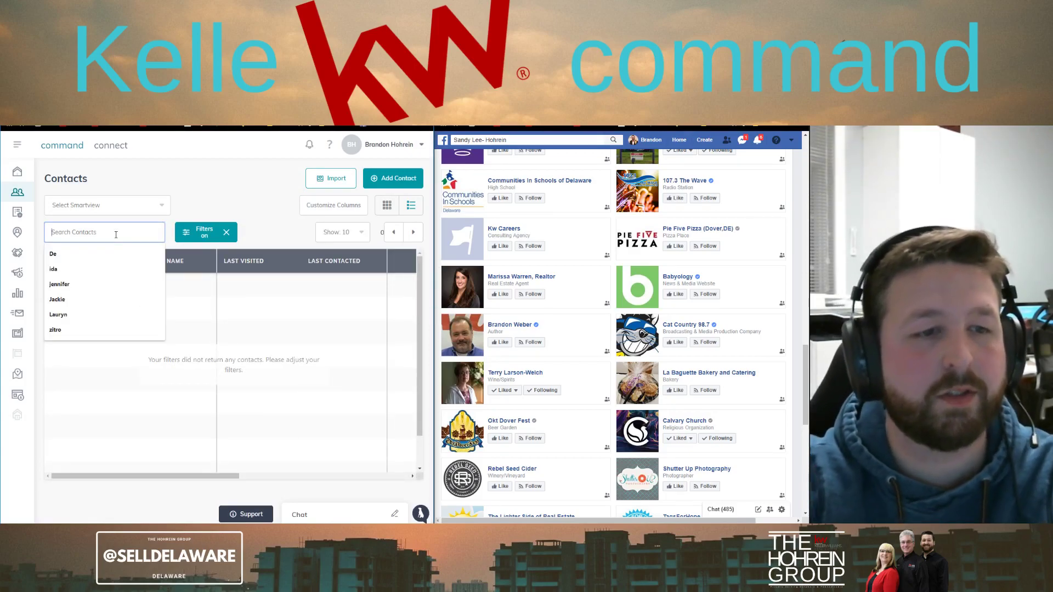
type("Sandy")
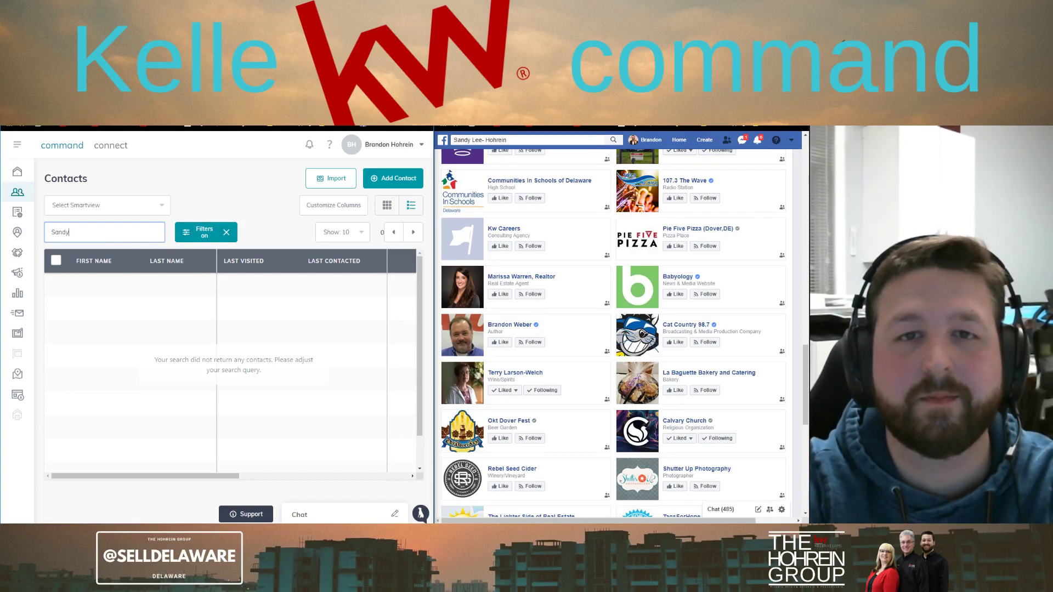
key("super+Up")
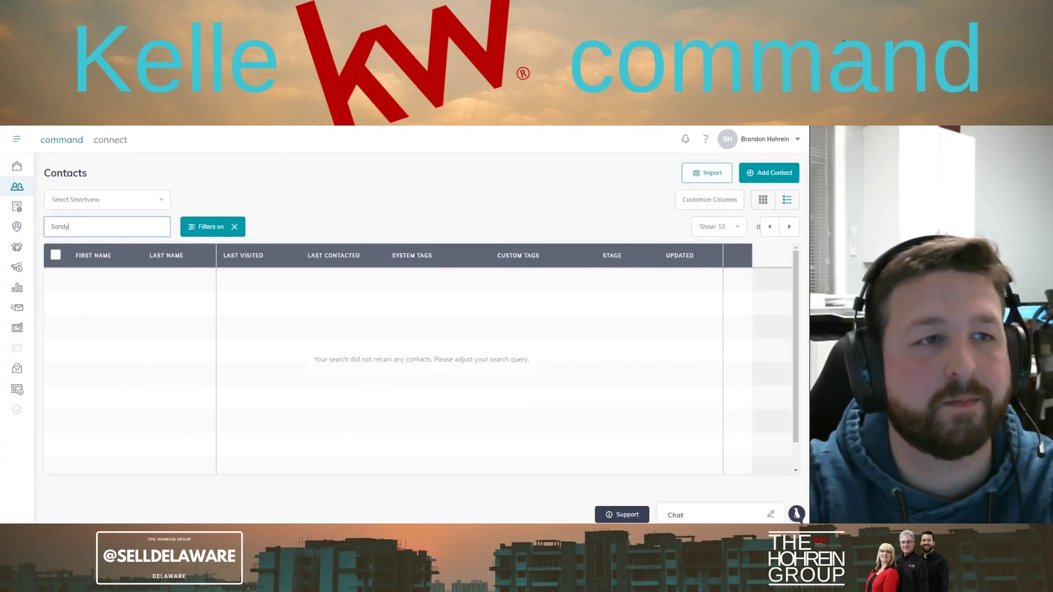
Reload the contacts list, repeat the first-name search, and open the matching contact
left_click(44, 140)
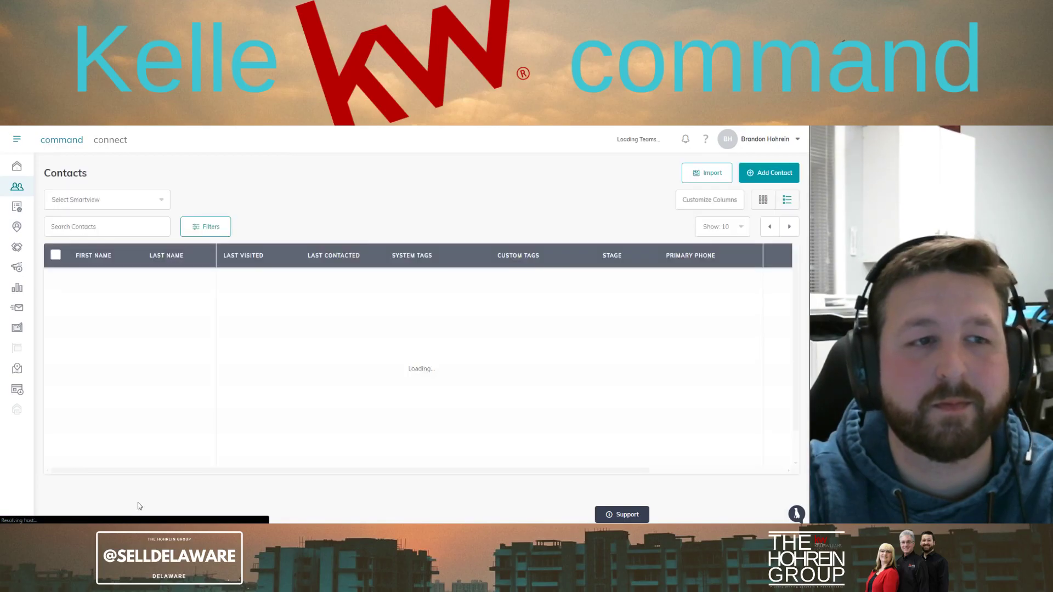
left_click(130, 222)
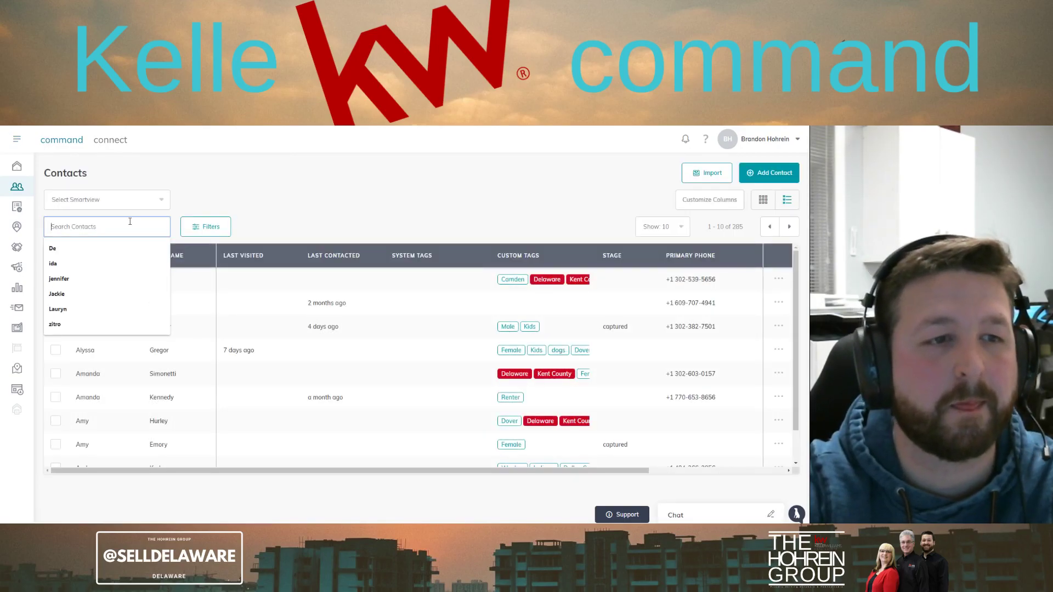
type("Sandy")
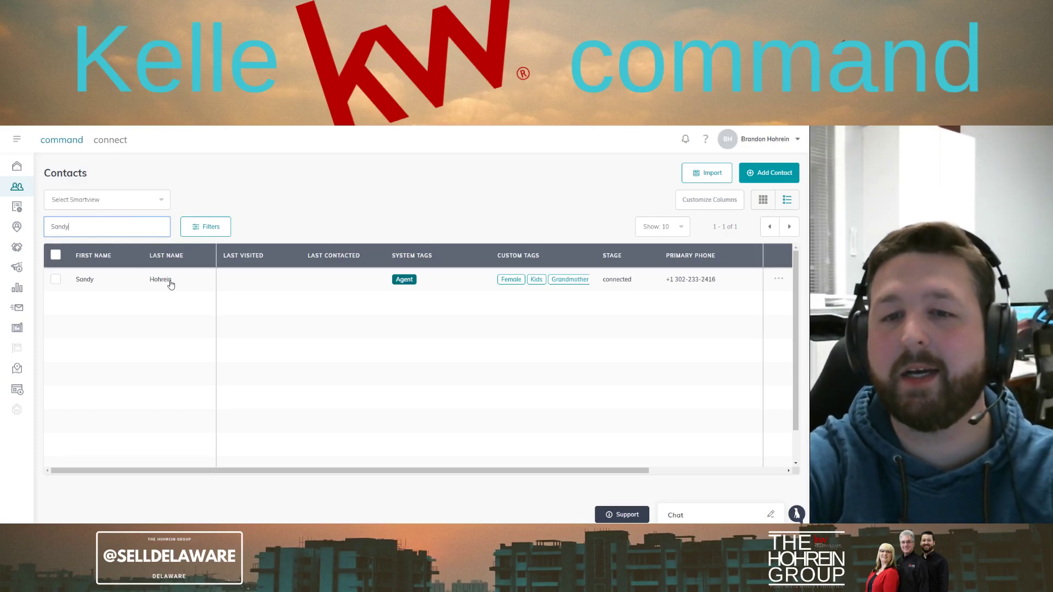
left_click(133, 284)
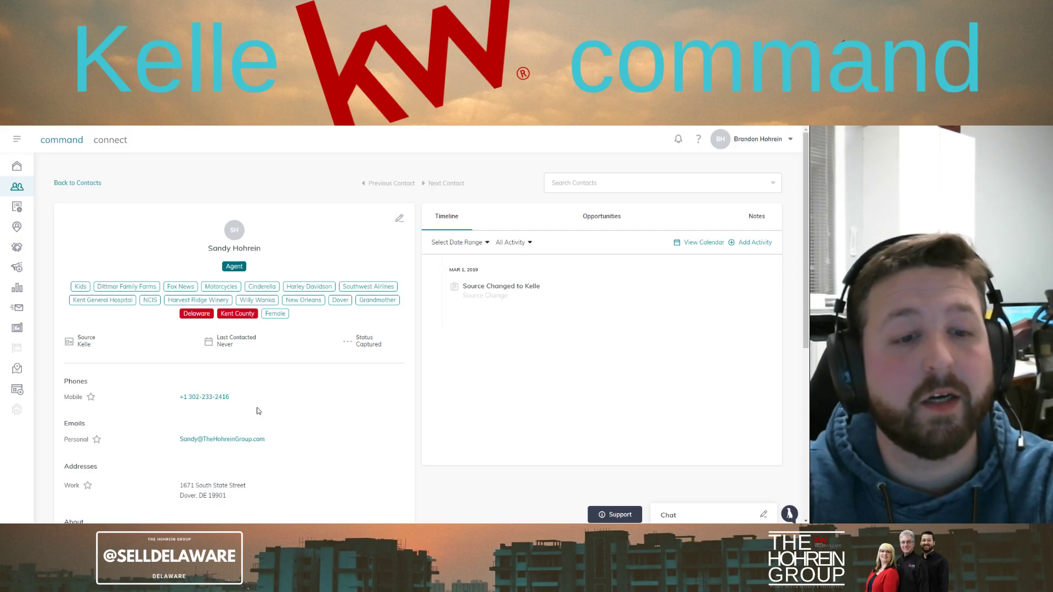
Open the linked son's contact page from the Relationships list
scroll(277, 484, "down", 2)
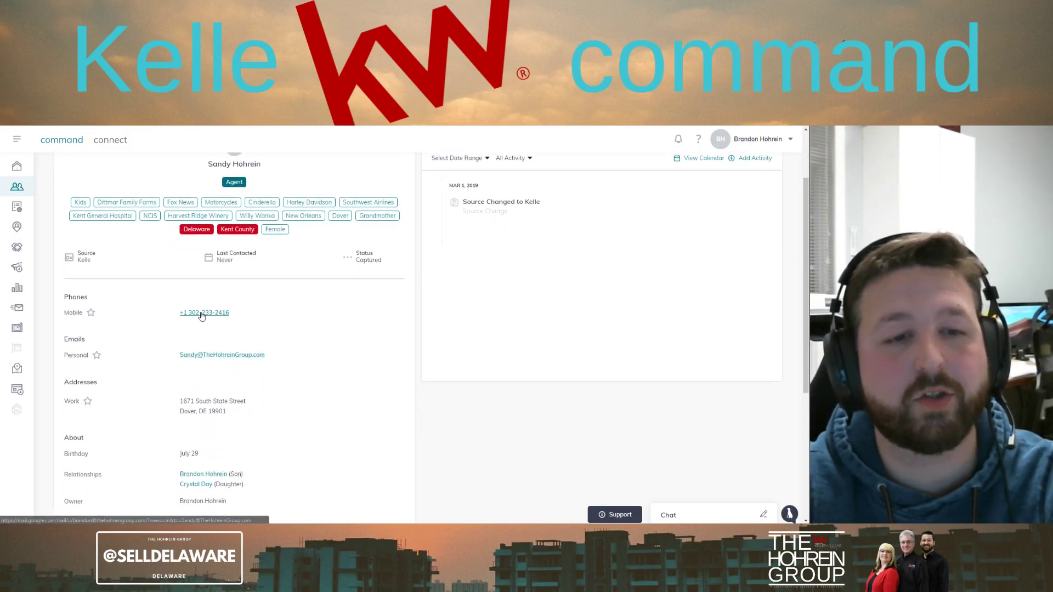
scroll(276, 442, "down", 3)
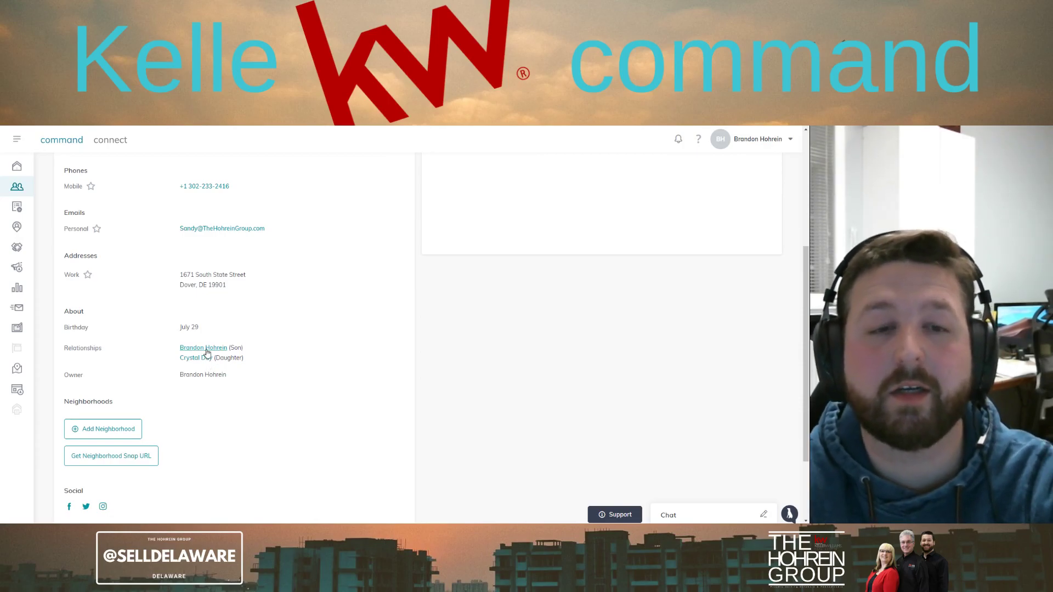
left_click(206, 347)
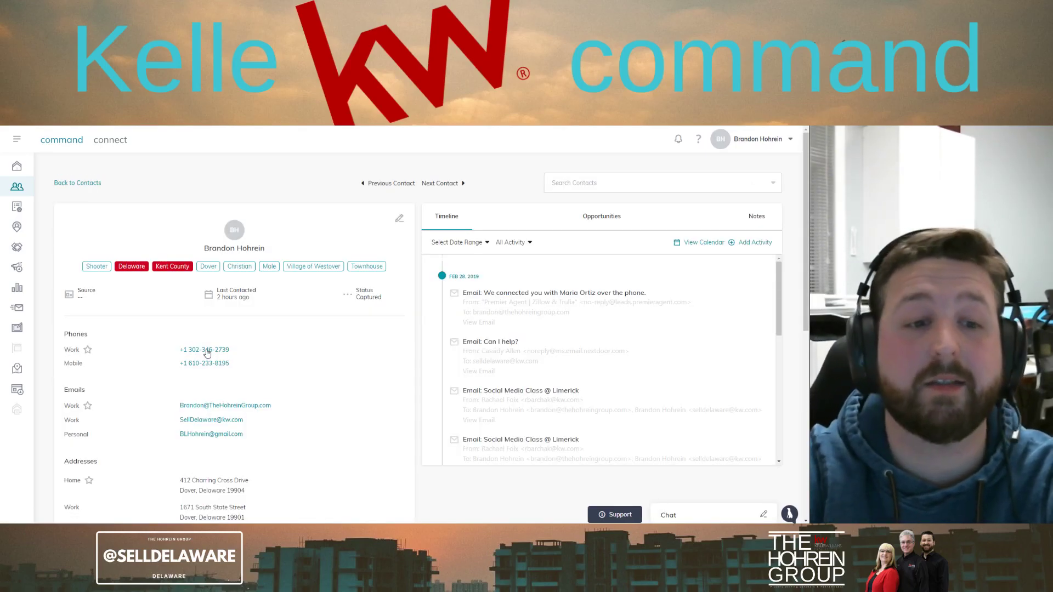
scroll(206, 281, "down", 6)
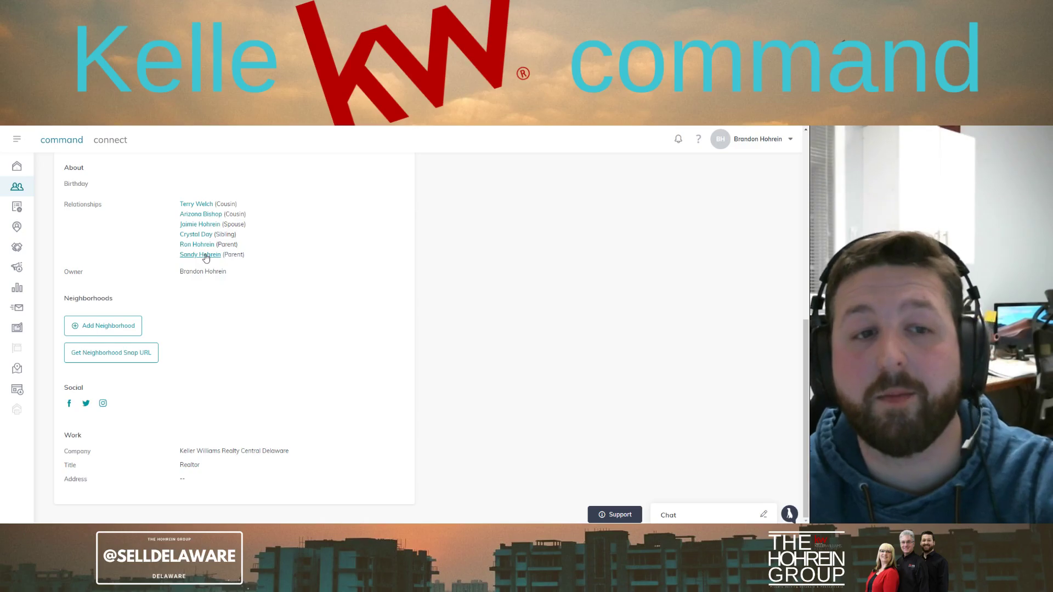
Open the parent's page, view her linked Instagram profile, then return
left_click(206, 255)
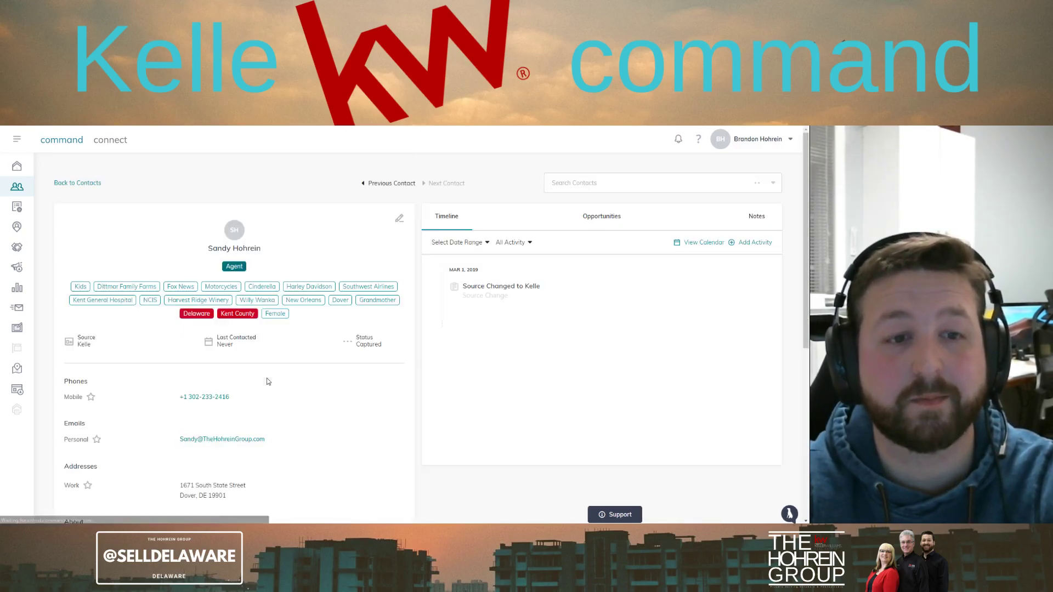
scroll(266, 382, "down", 5)
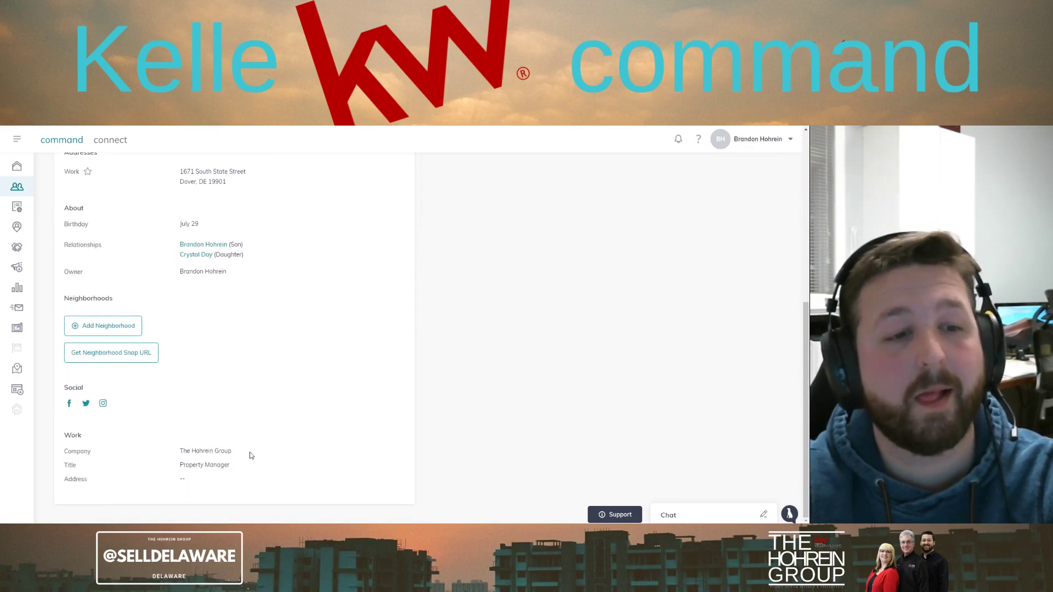
left_click(101, 404)
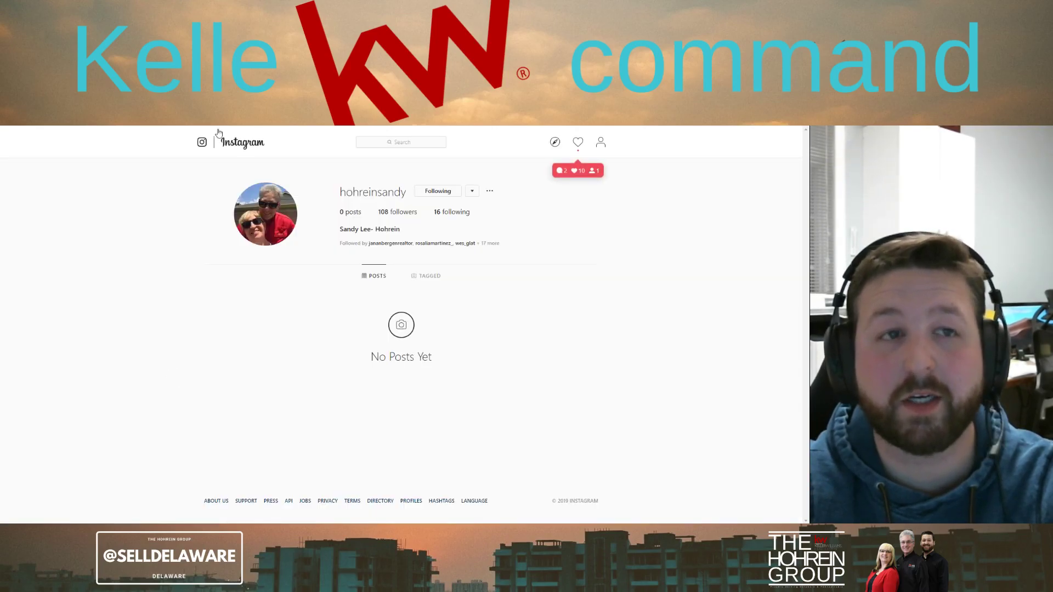
key("ctrl+w")
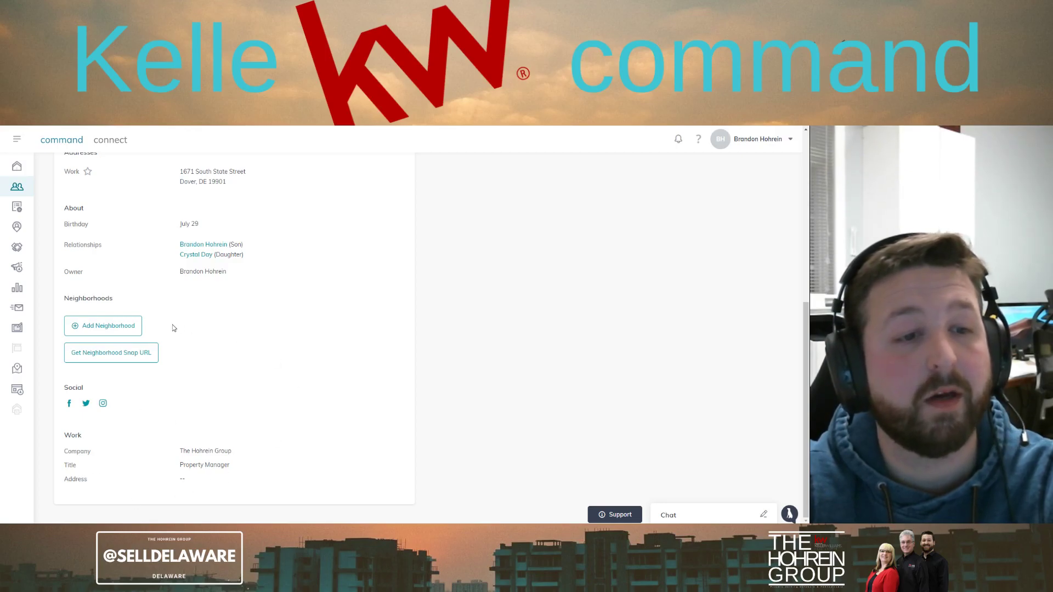
Add the Dover, DE, US neighborhood to the contact's Neighborhoods
left_click(132, 327)
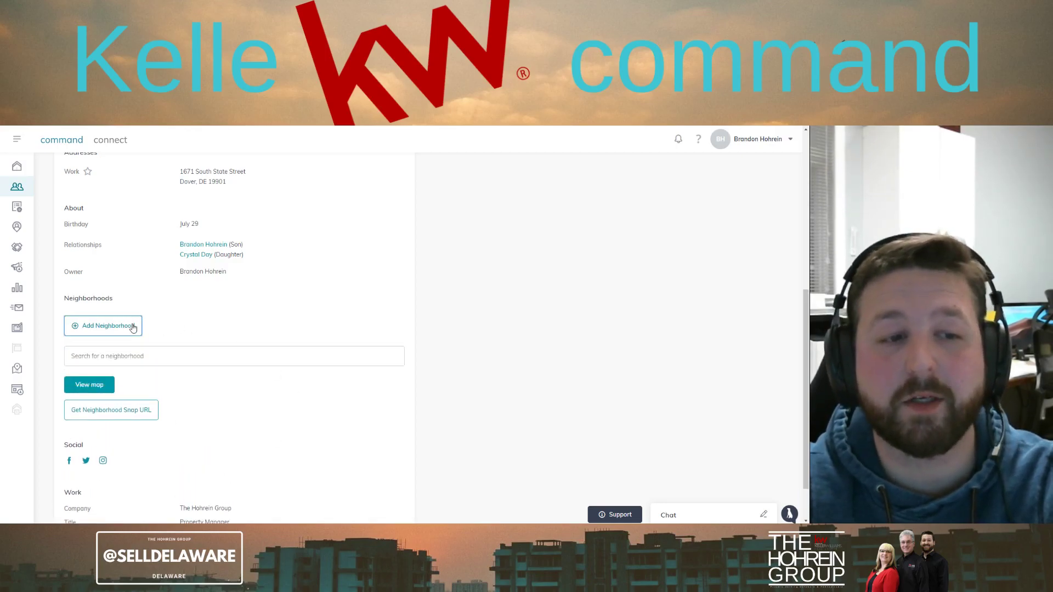
left_click(121, 356)
type("19904")
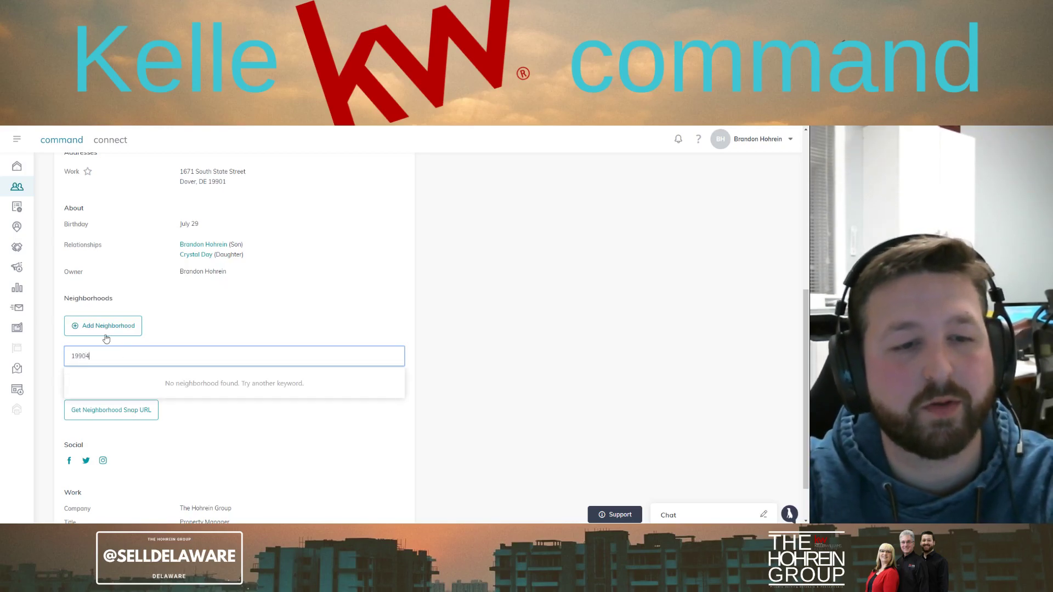
key("BackSpace")
key("BackSpace")
key("BackSpace")
key("BackSpace")
key("BackSpace")
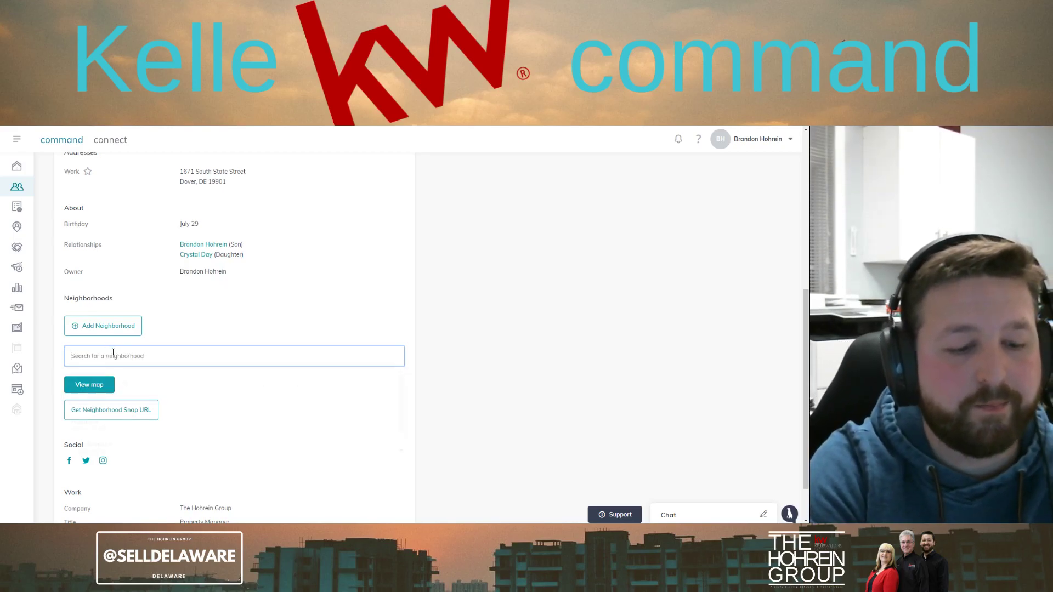
type("Dover")
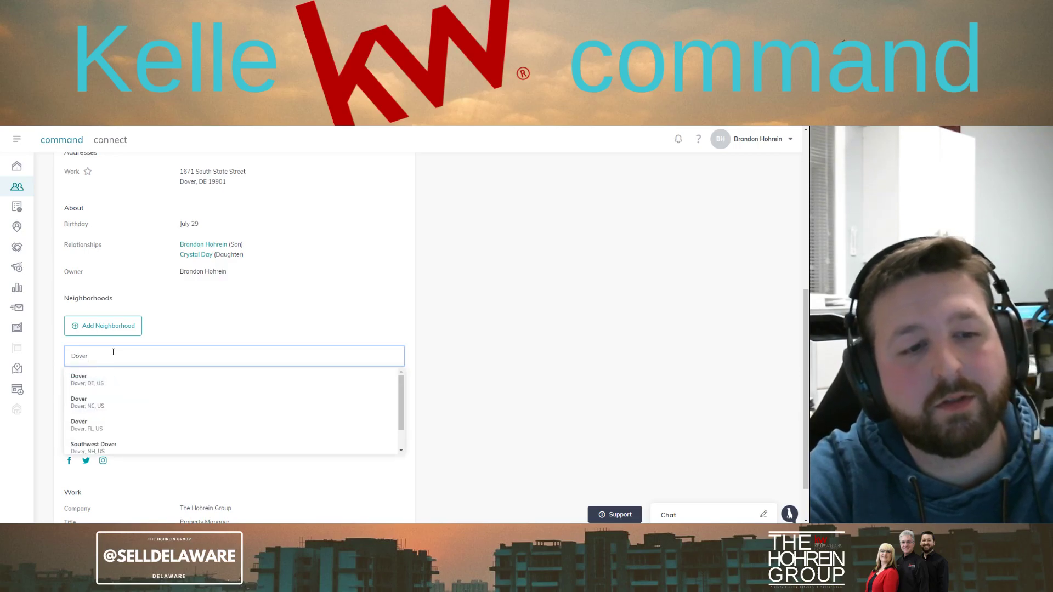
left_click(118, 381)
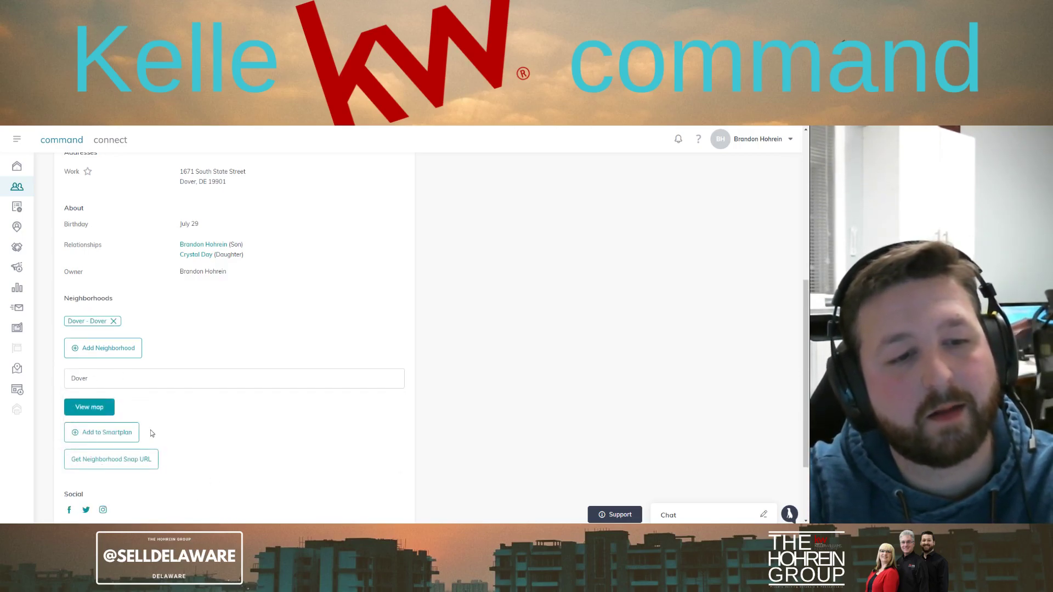
scroll(192, 447, "down", 2)
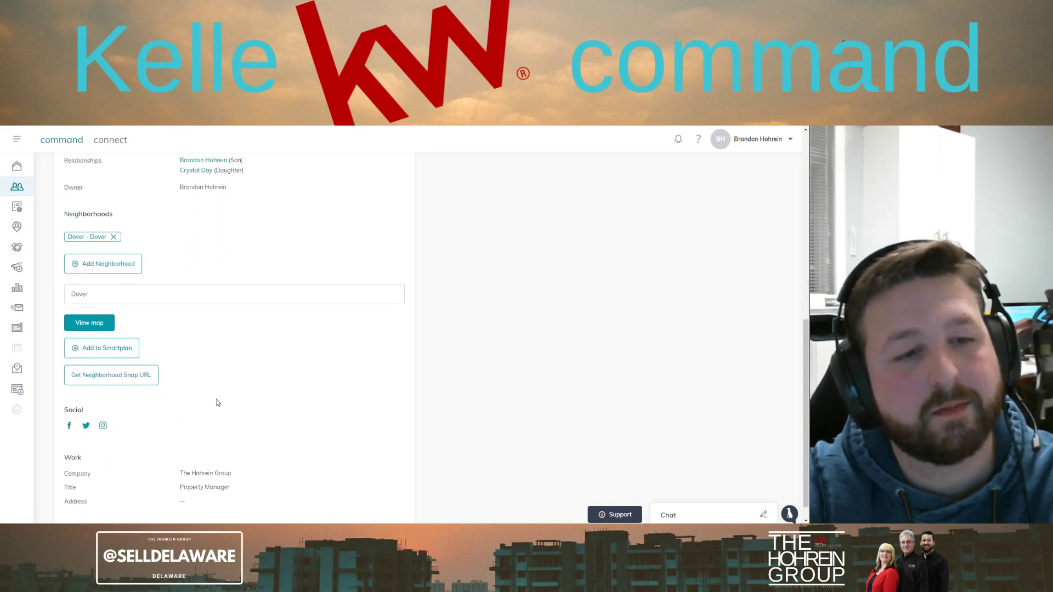
scroll(231, 381, "down", 1)
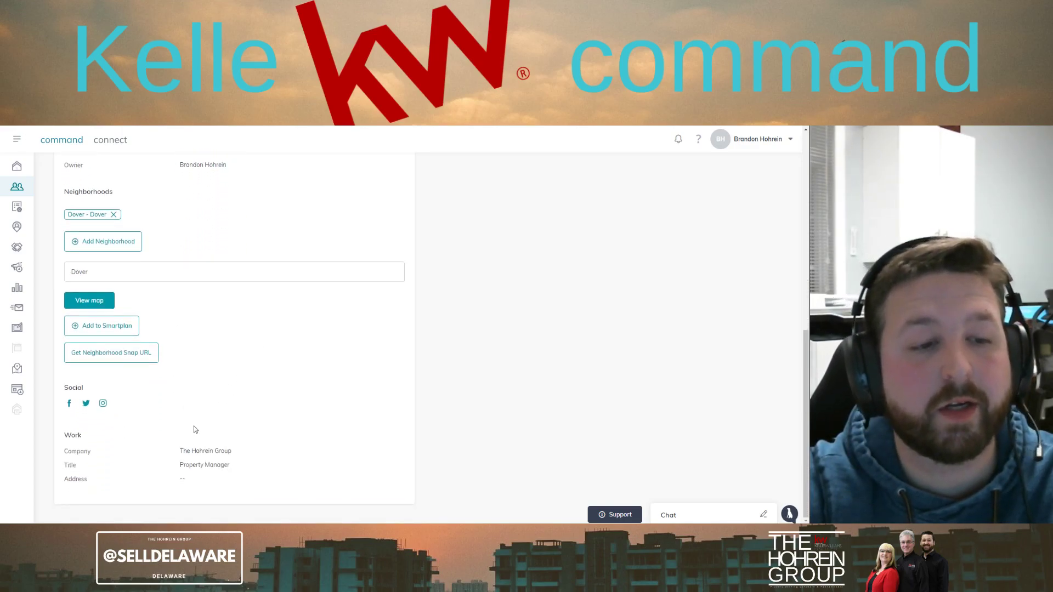
scroll(301, 431, "up", 10)
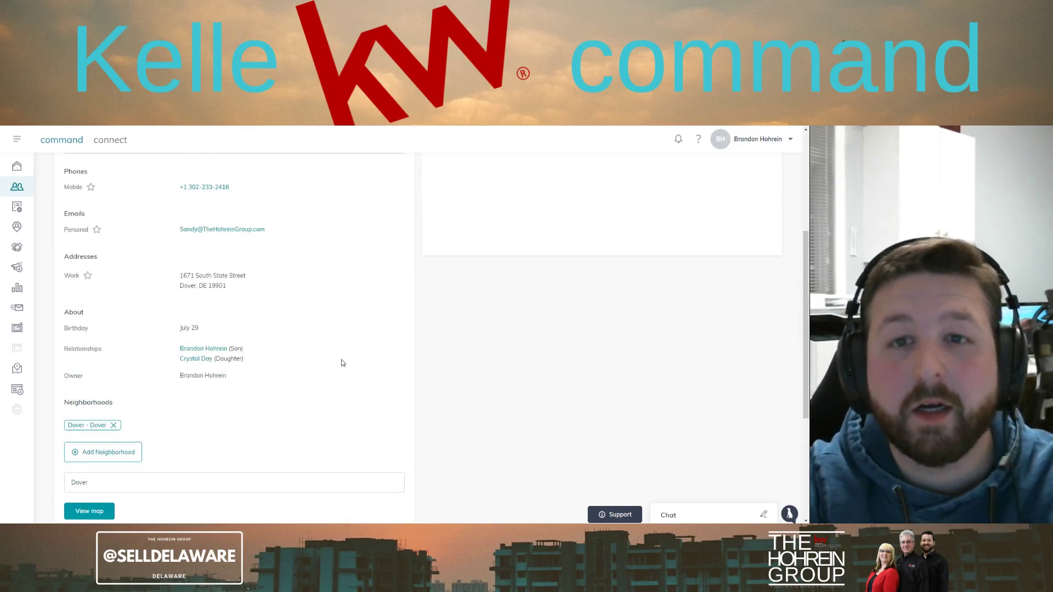
scroll(663, 324, "up", 1)
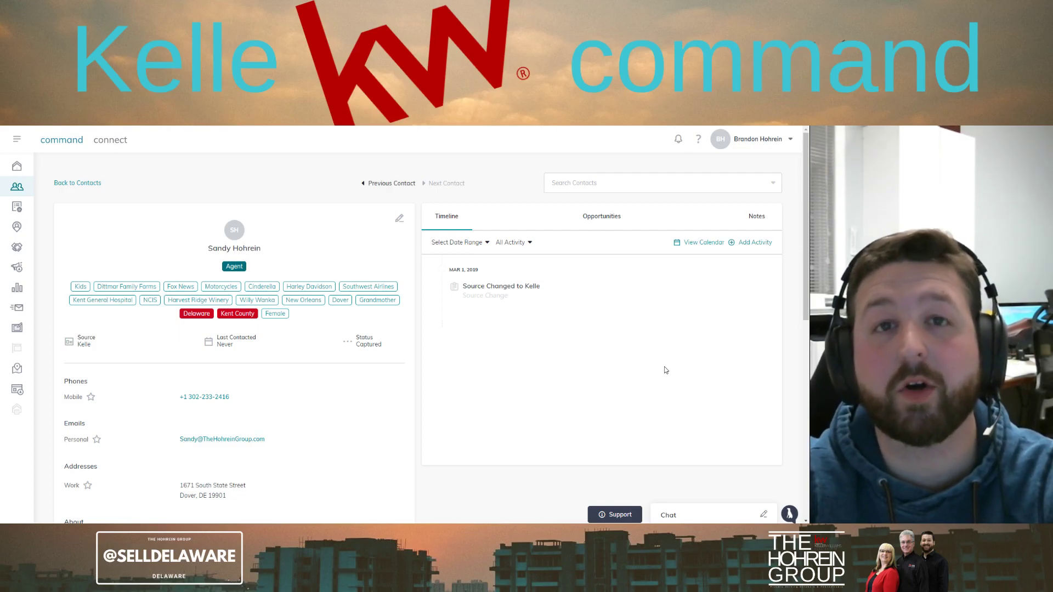
Log a Text activity noting a message to the contact about a new rental, then close it
left_click(761, 243)
left_click(346, 284)
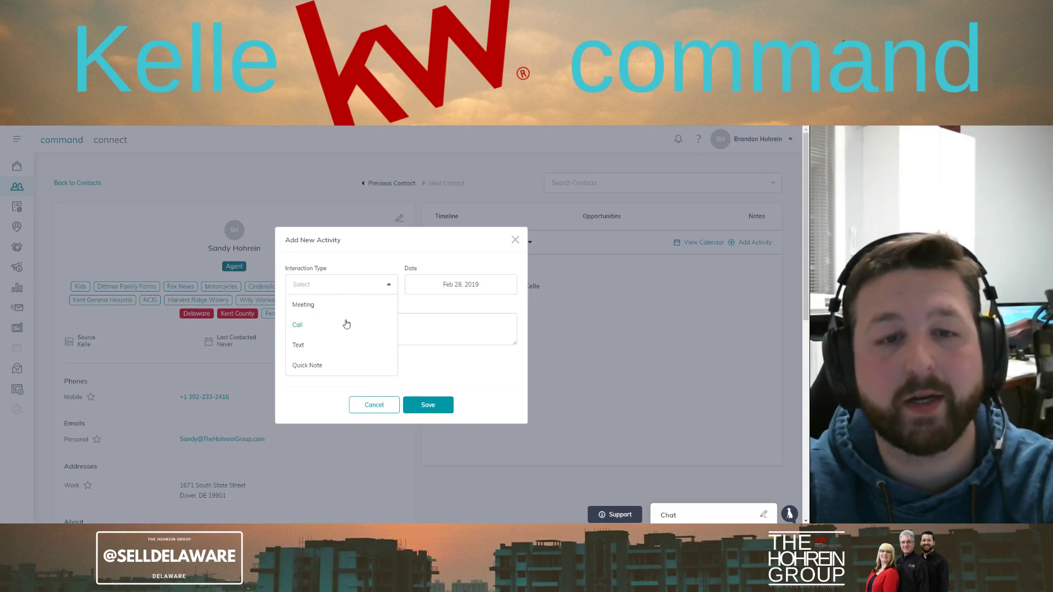
left_click(347, 346)
left_click(378, 329)
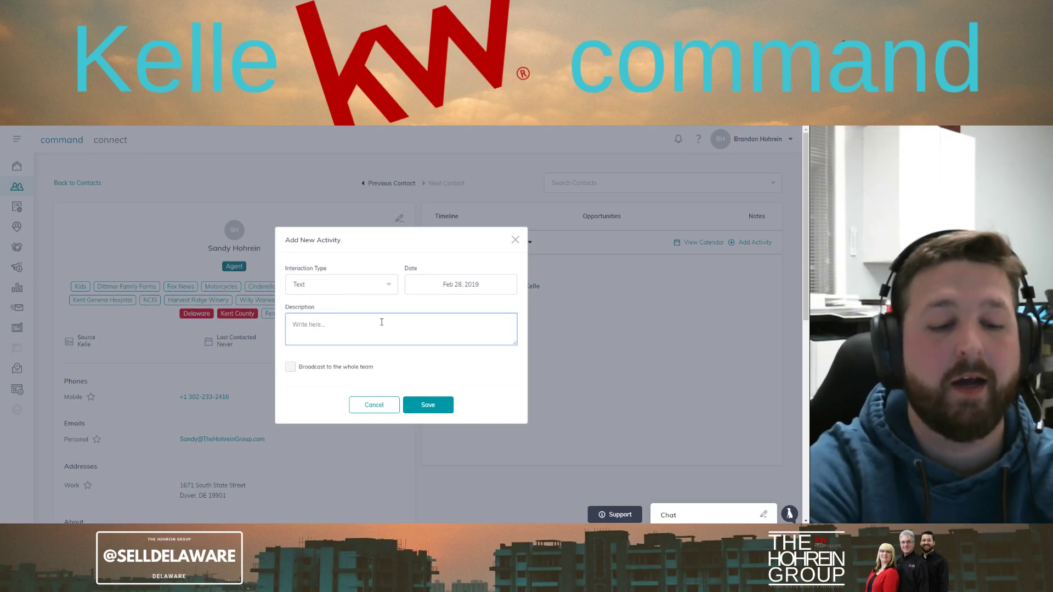
type("Text")
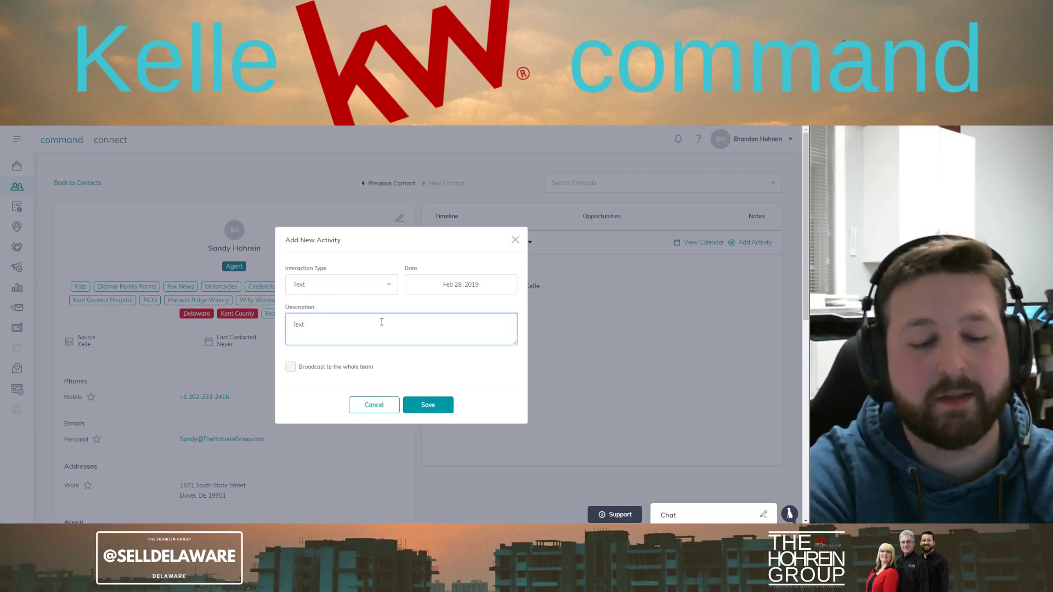
type(" Sandy ")
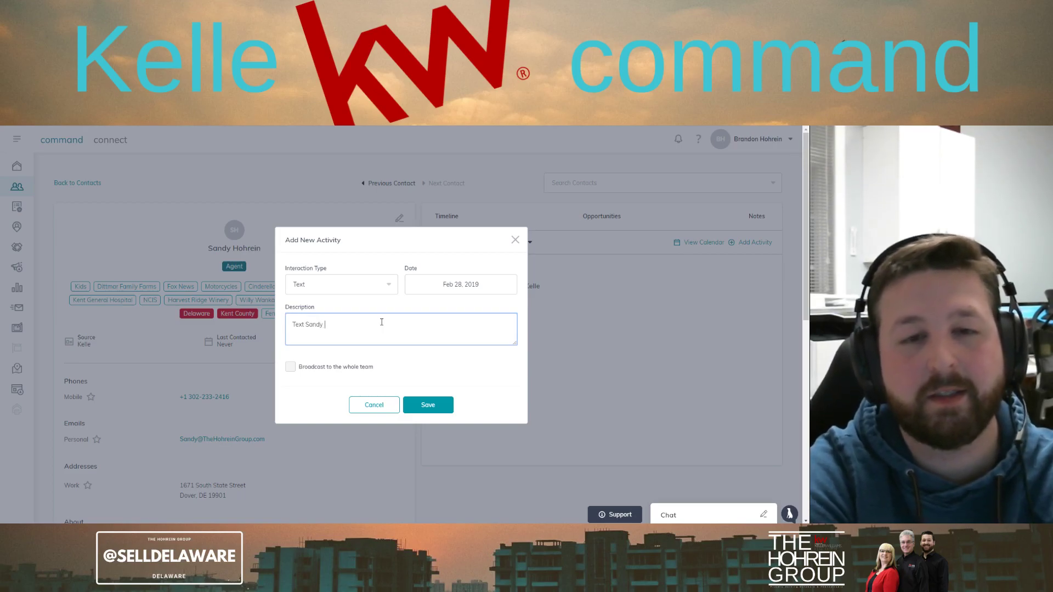
type("about ne")
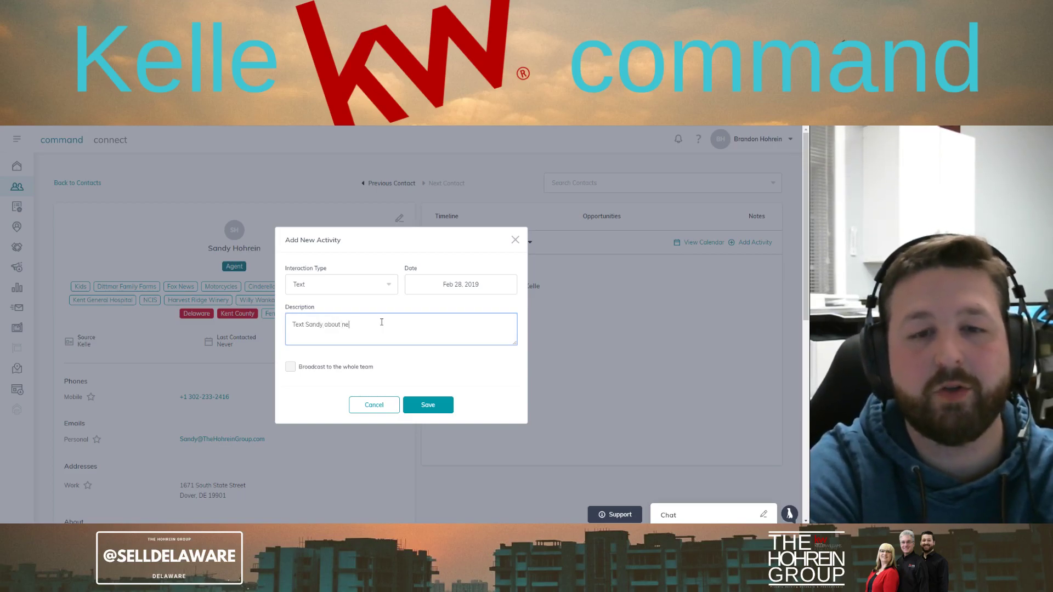
type("w rental")
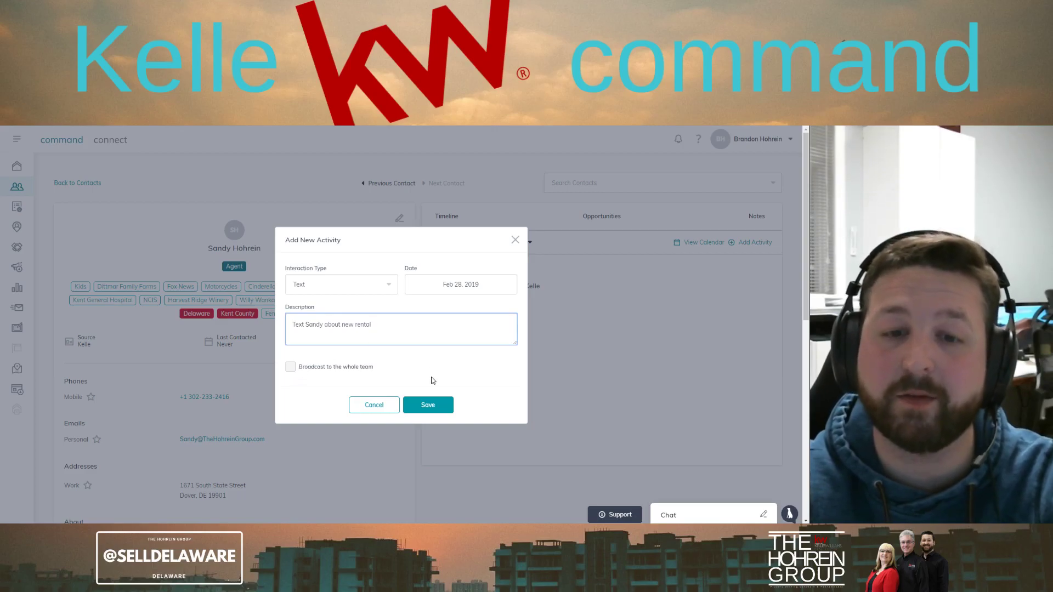
left_click(429, 410)
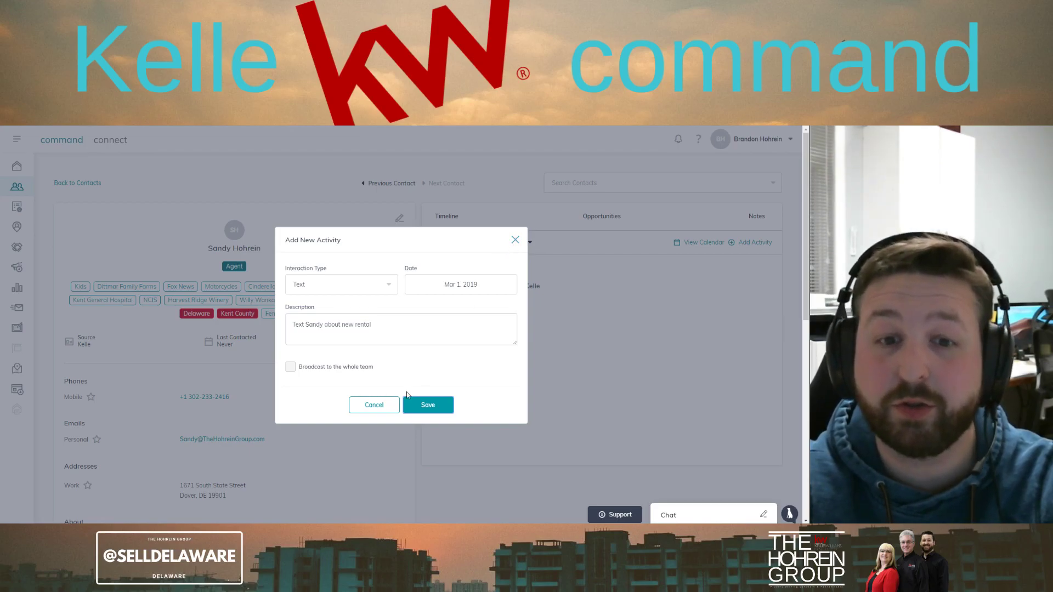
left_click(433, 406)
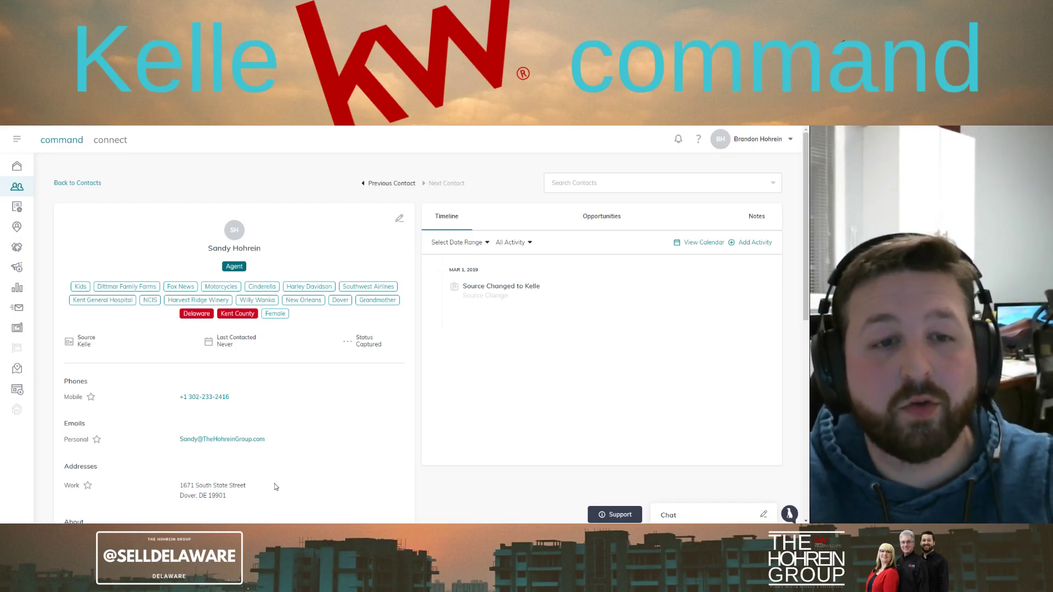
scroll(328, 484, "down", 4)
scroll(327, 484, "down", 1)
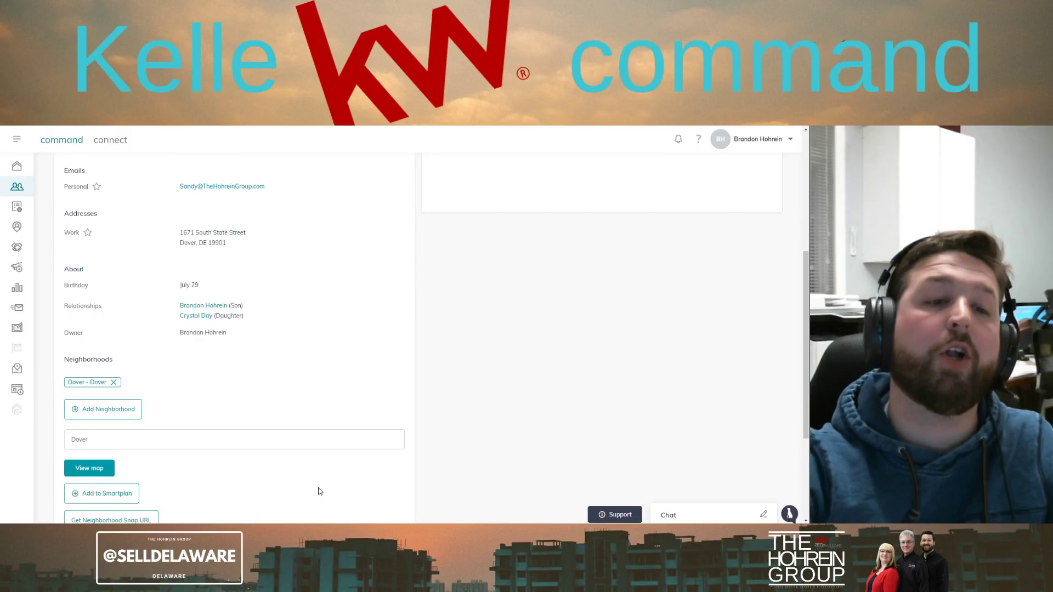
scroll(320, 491, "down", 3)
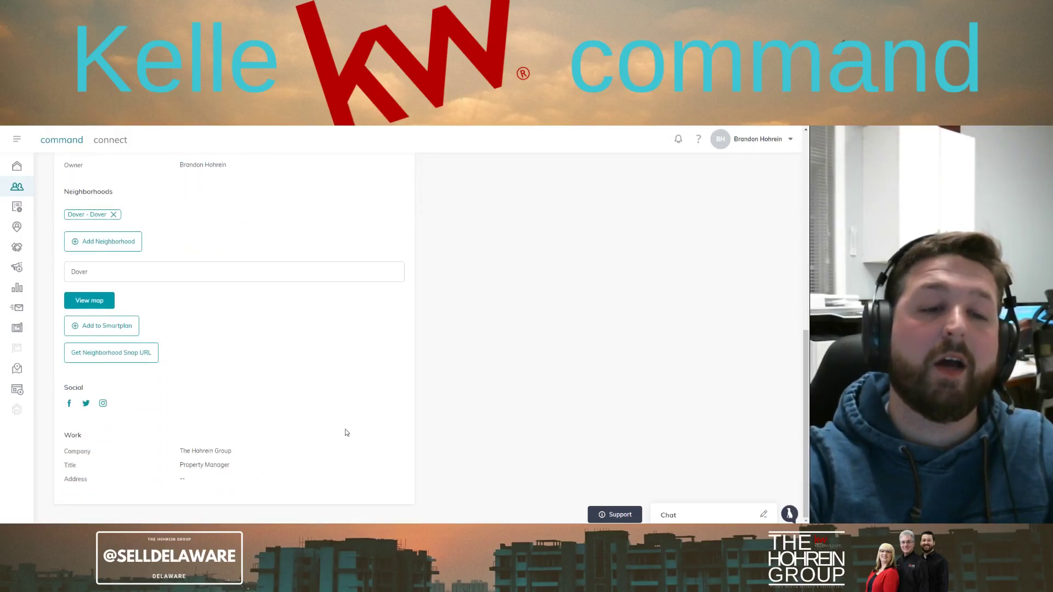
scroll(353, 351, "up", 10)
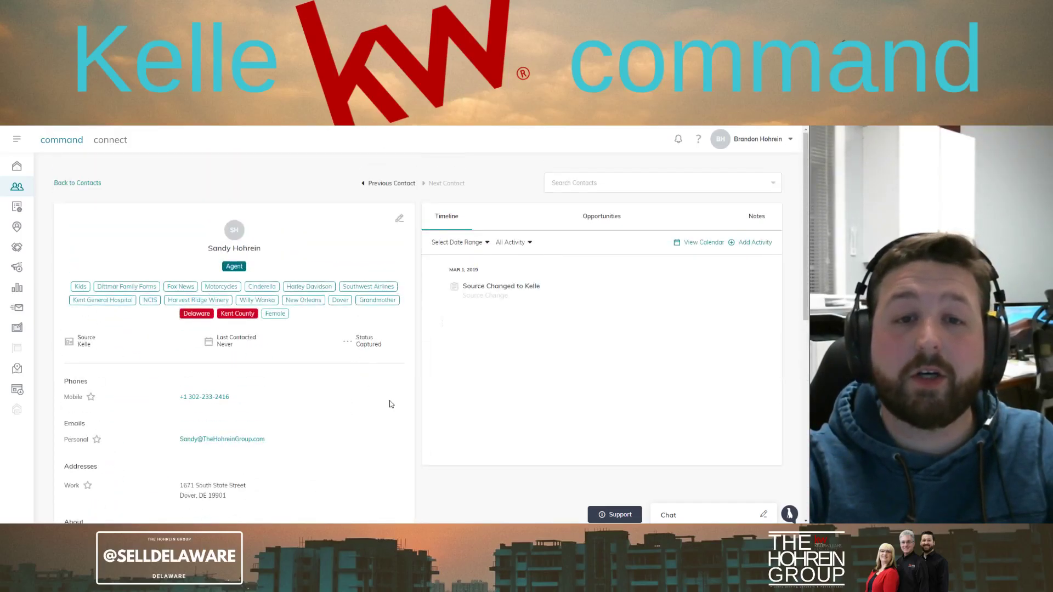